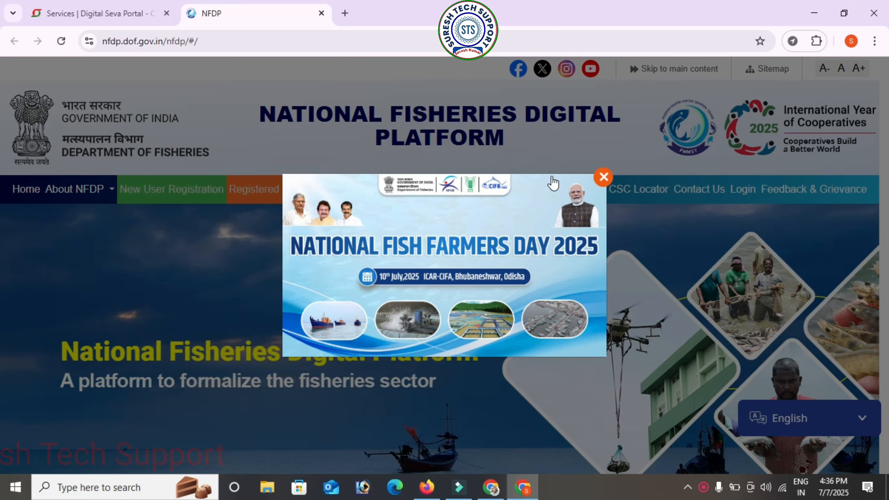
# - Close the Fish Farmers Day and NFDP Mobile App popups and browse the homepage
pyautogui.click(603, 177)
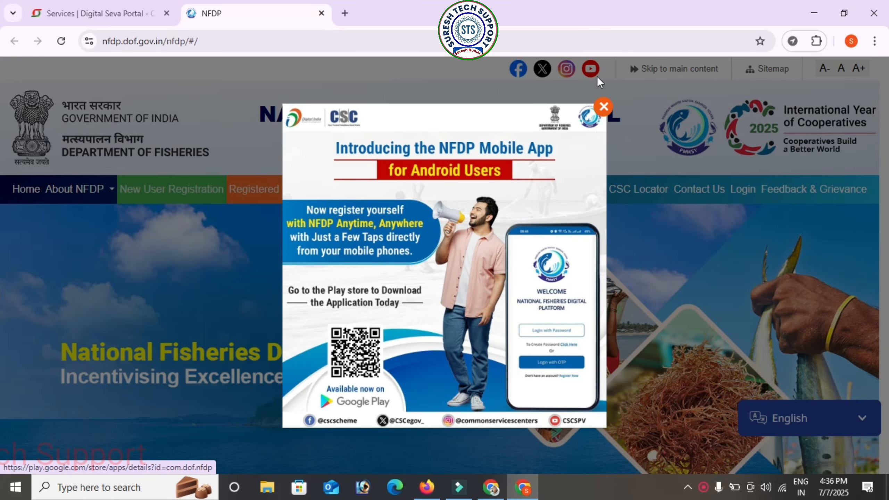
pyautogui.click(604, 106)
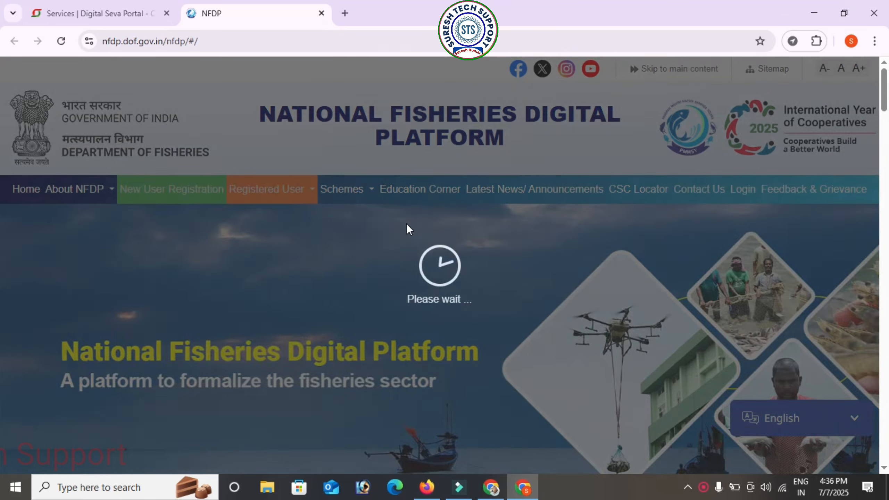
pyautogui.scroll(-3, 375, 225)
pyautogui.scroll(-2, 375, 225)
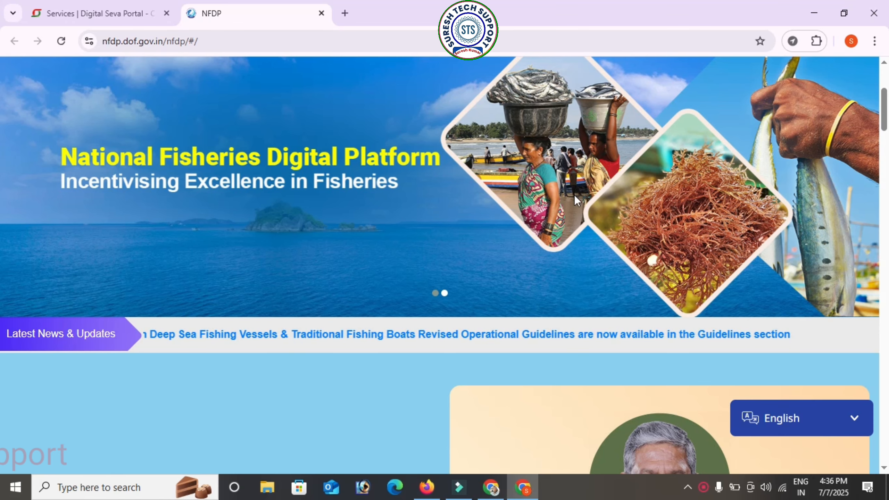
pyautogui.scroll(2, 433, 207)
pyautogui.scroll(-3, 659, 215)
pyautogui.scroll(-7, 641, 224)
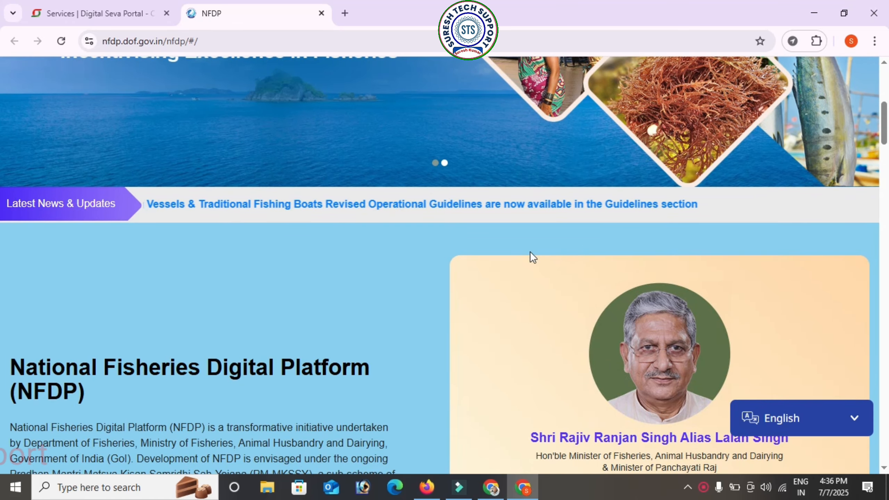
pyautogui.scroll(11, 526, 249)
pyautogui.scroll(2, 475, 248)
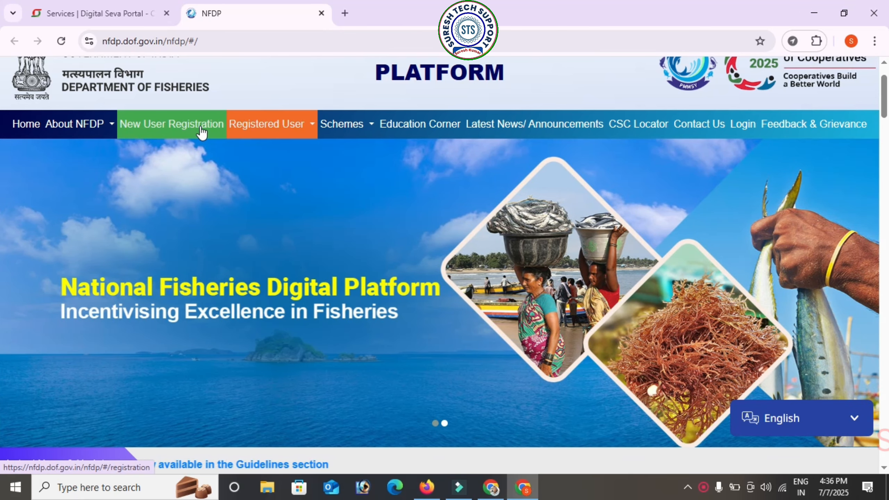
# - Go to New User Registration and bring its four application cards into view
pyautogui.click(167, 127)
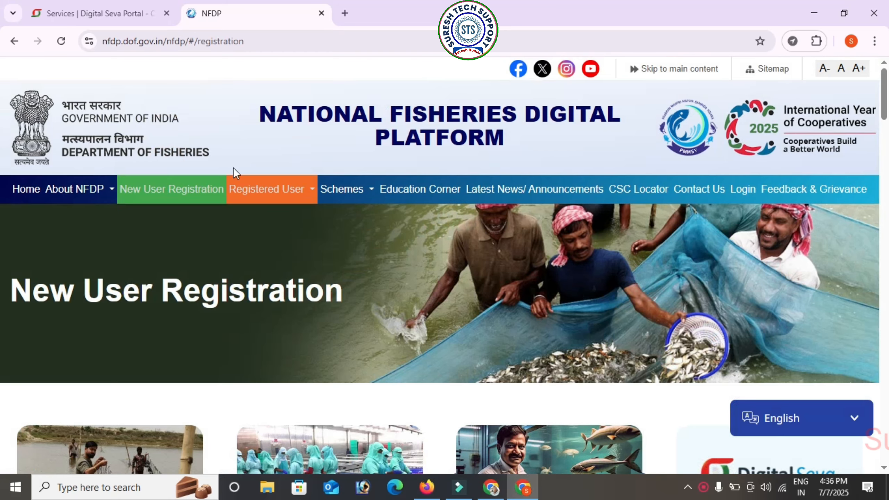
pyautogui.scroll(-5, 301, 193)
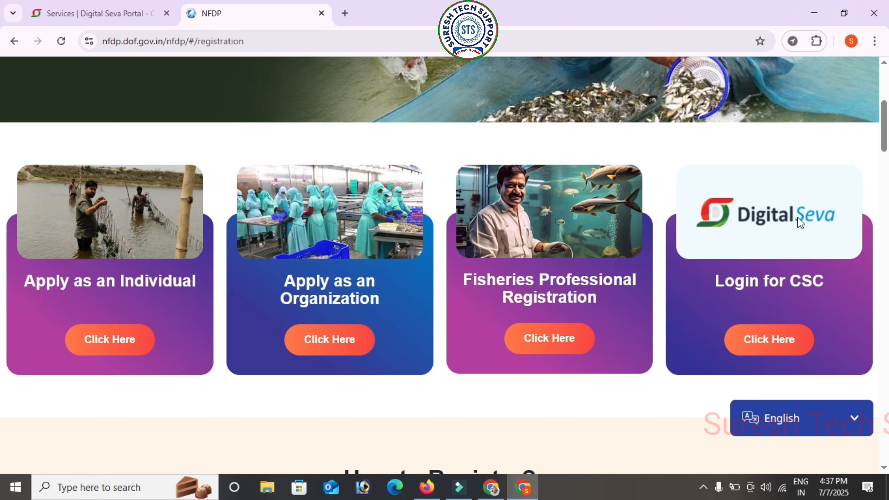
# - Choose Login for CSC, enter the captcha on Digital Seva Connect, and sign in
pyautogui.click(771, 338)
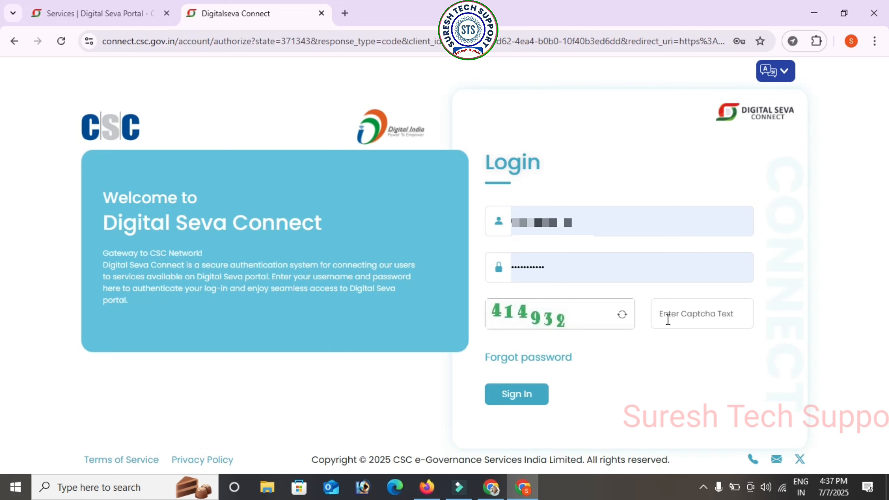
pyautogui.click(679, 319)
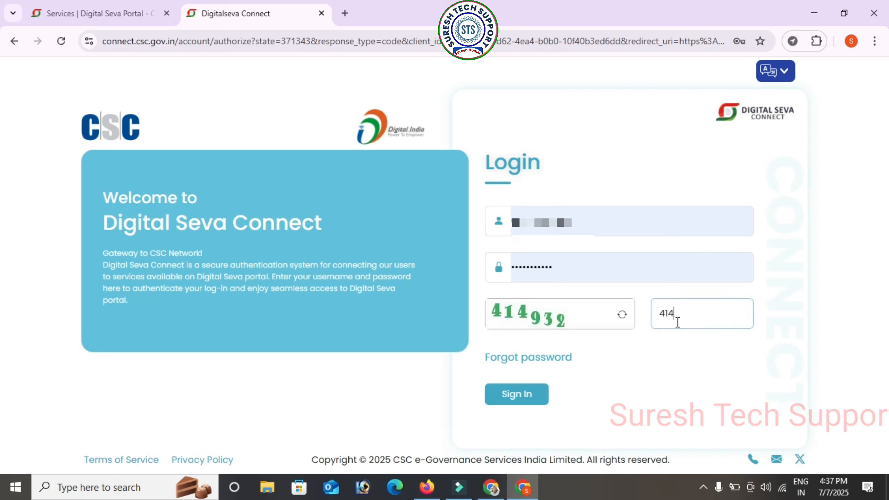
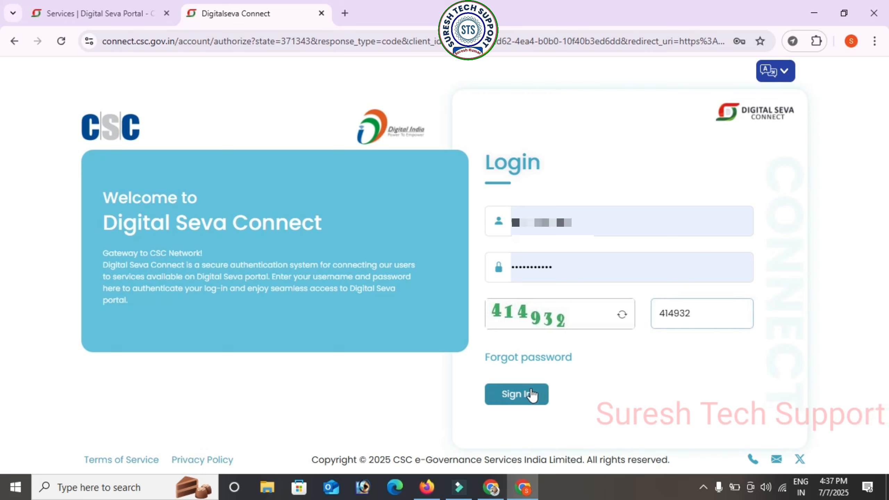
pyautogui.click(531, 394)
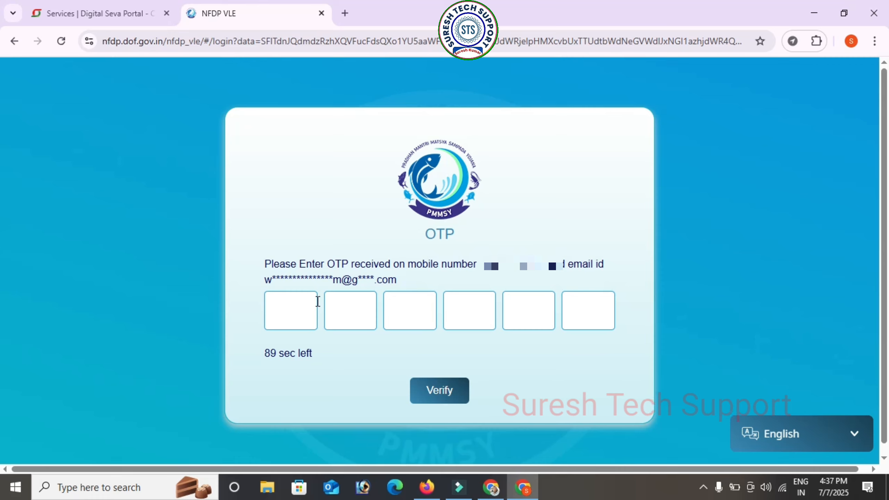
# - Enter the six-digit login OTP and verify it to reach the VLE dashboard
pyautogui.click(293, 315)
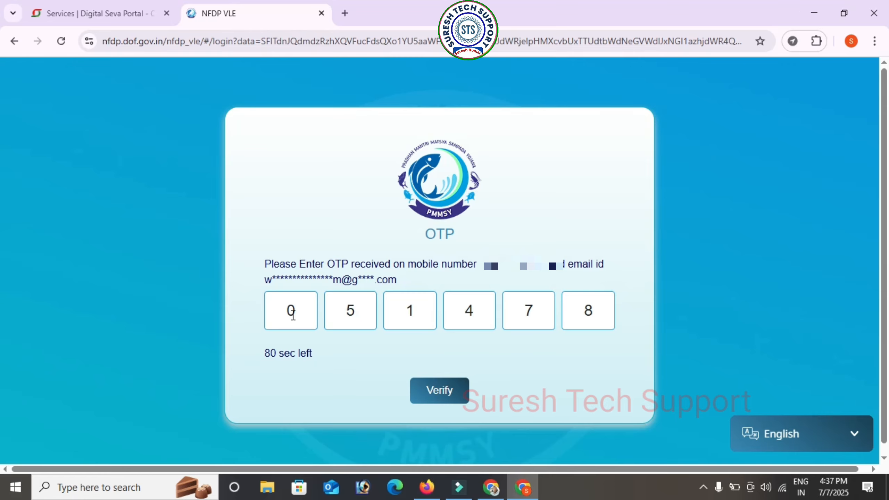
pyautogui.click(440, 388)
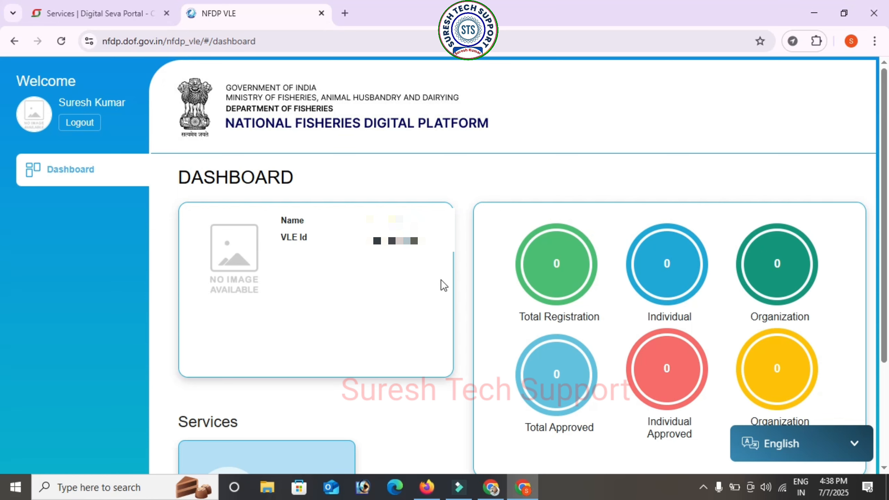
# - Start an Individual registration from Apply for Registration under Services
pyautogui.scroll(-2, 455, 279)
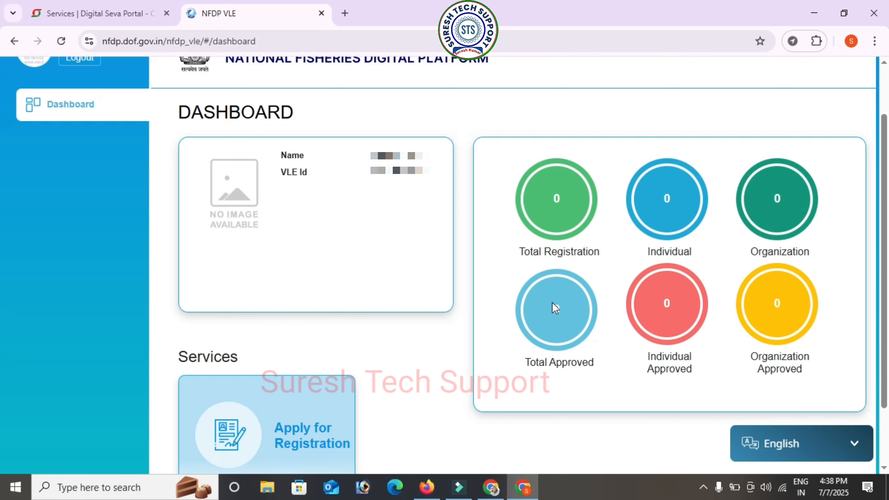
pyautogui.scroll(-2, 461, 289)
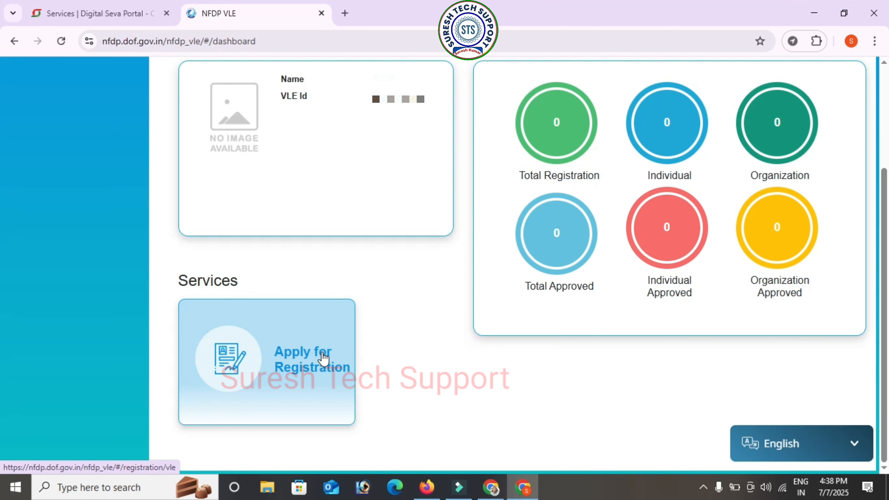
pyautogui.click(295, 365)
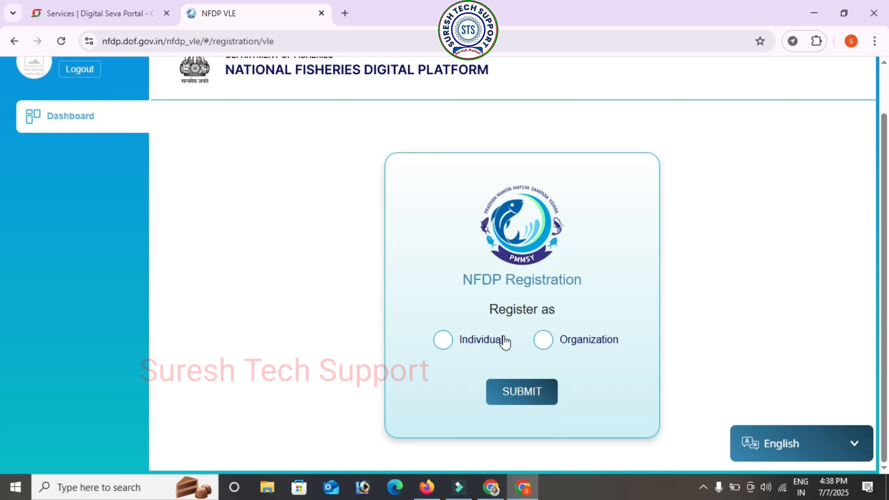
pyautogui.click(444, 340)
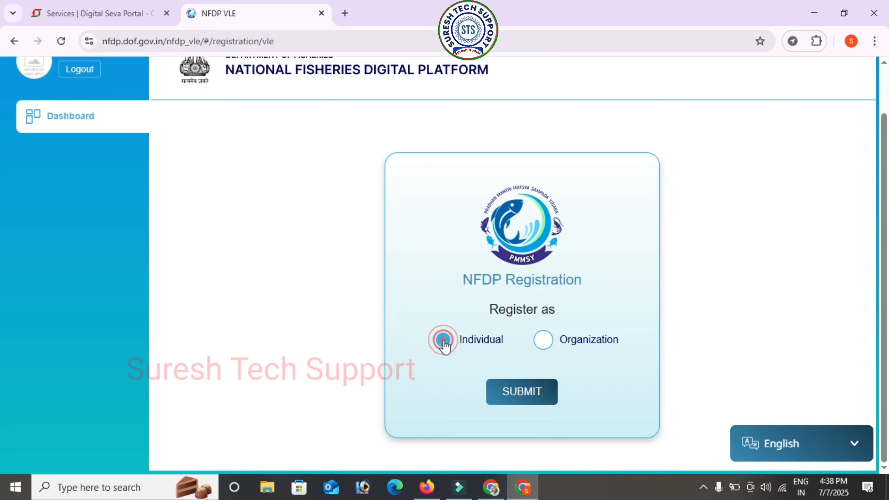
pyautogui.click(522, 391)
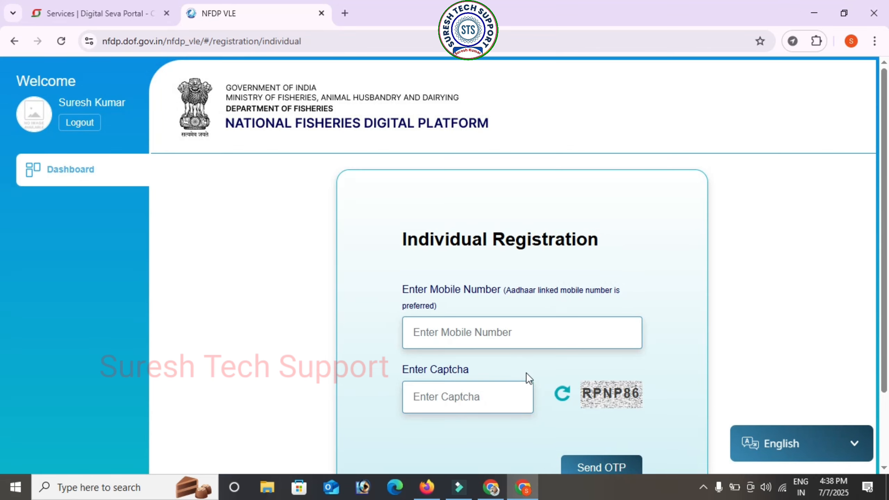
# - Enter the applicant's mobile number and captcha, then request and validate the mobile OTP
pyautogui.scroll(-3, 495, 310)
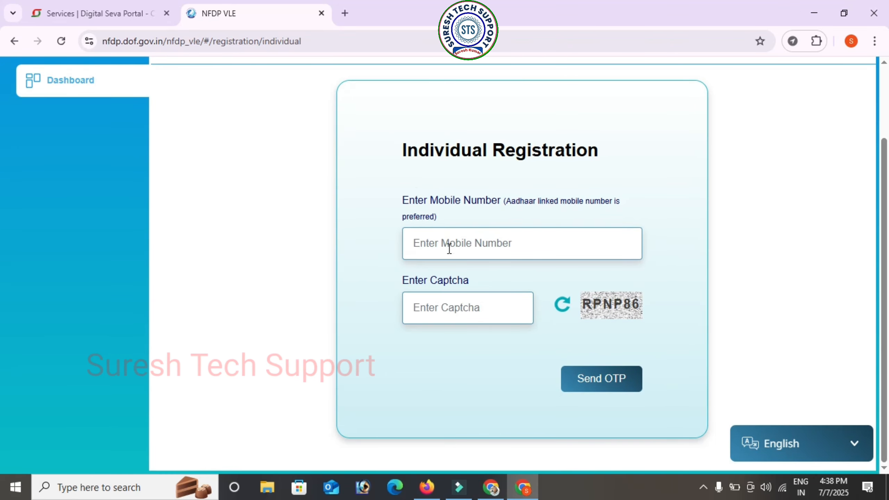
pyautogui.click(477, 244)
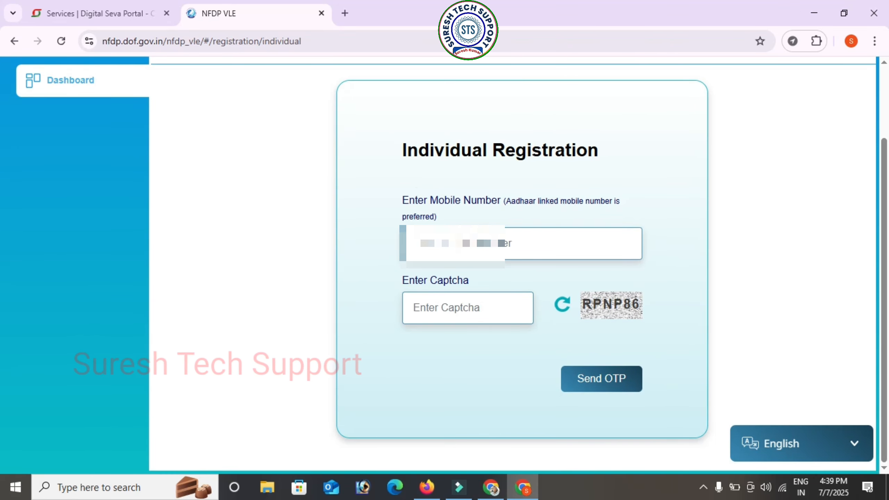
pyautogui.write('9')
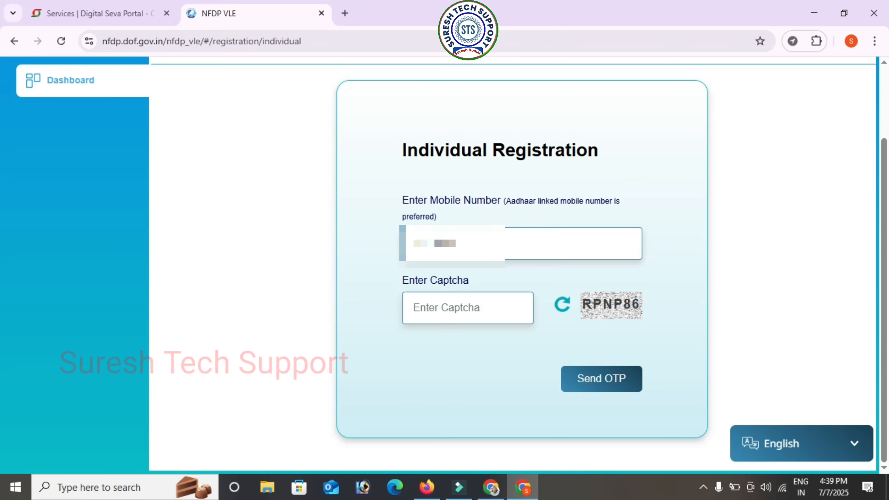
pyautogui.click(448, 314)
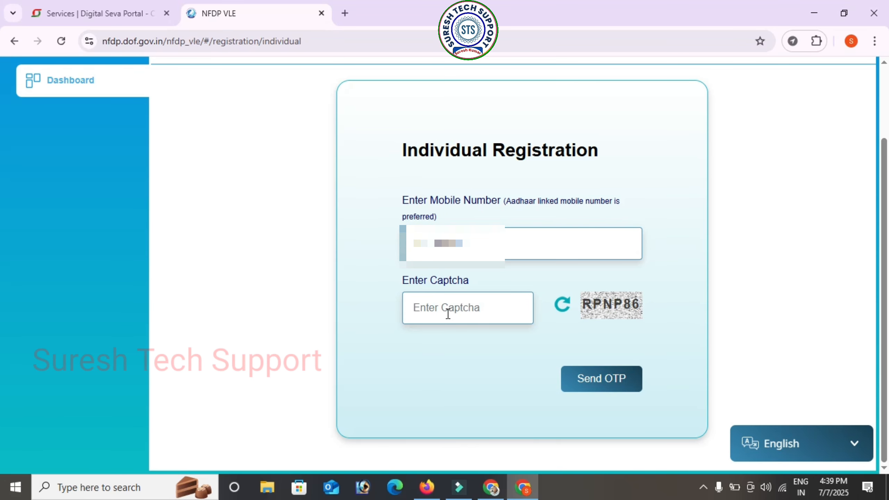
pyautogui.write('R')
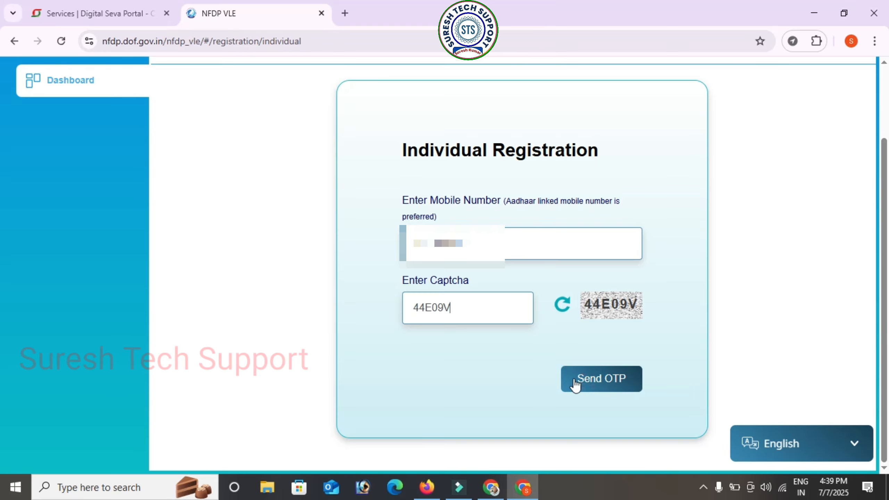
pyautogui.click(579, 377)
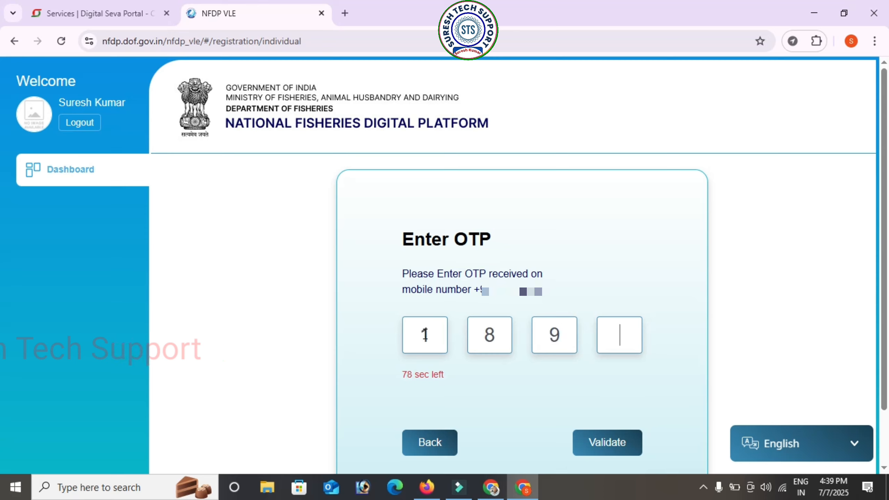
pyautogui.click(594, 443)
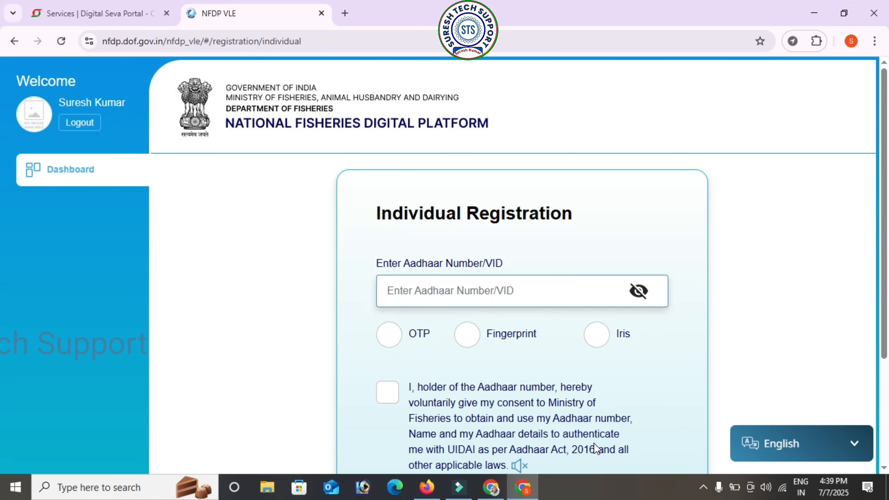
# - Choose OTP authentication, tick the Aadhaar consent box, and enter the Aadhaar number
pyautogui.scroll(-2, 601, 449)
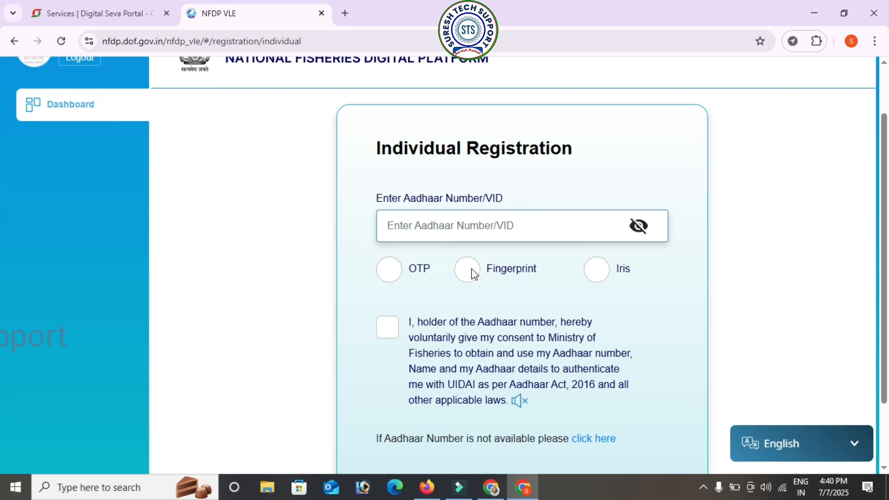
pyautogui.click(390, 275)
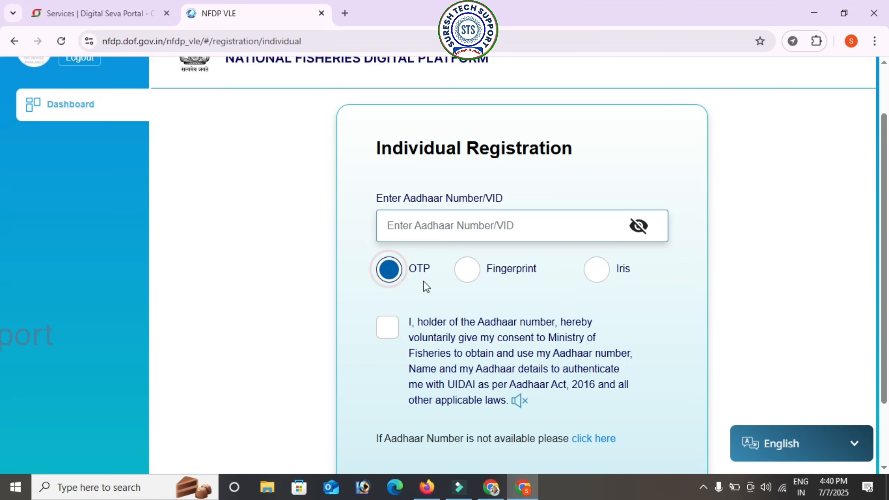
pyautogui.scroll(-2, 503, 272)
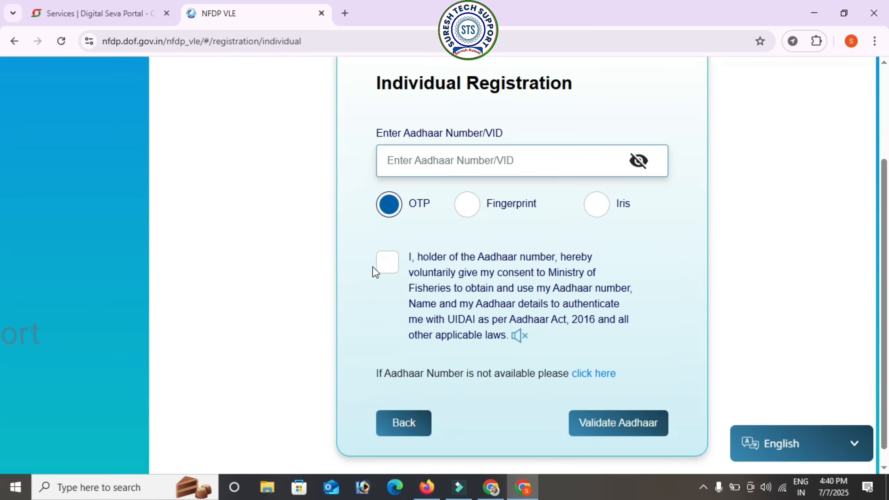
pyautogui.click(392, 260)
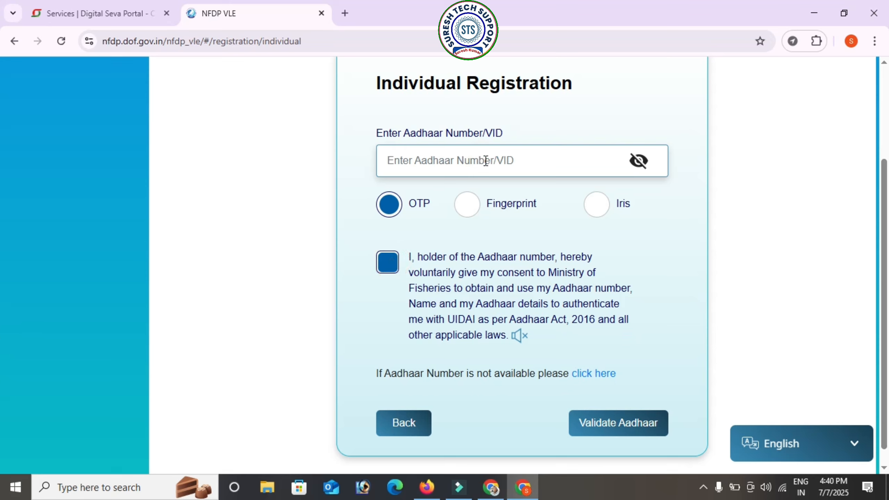
pyautogui.write('••')
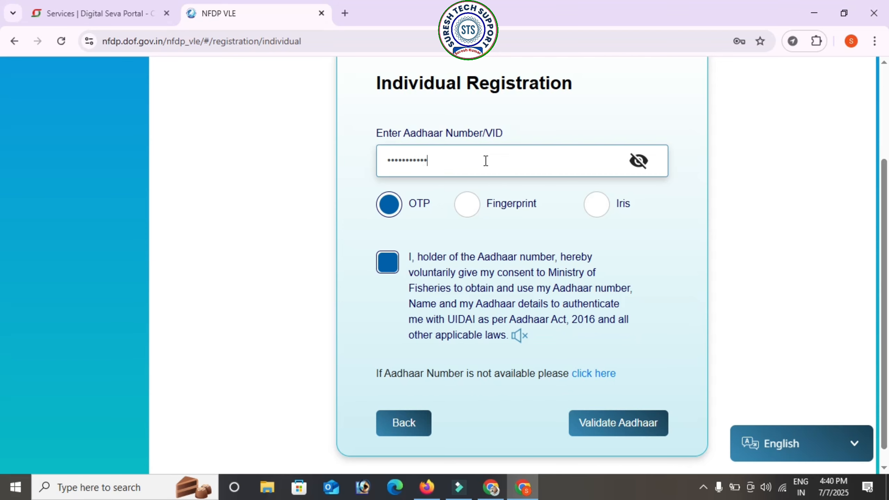
# - Validate the Aadhaar number, decline saving it as a password, and submit the Aadhaar OTP
pyautogui.click(621, 426)
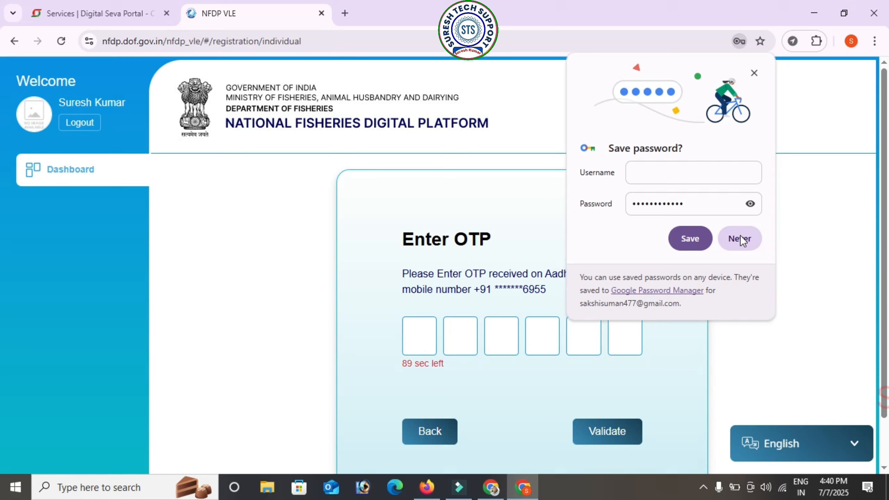
pyautogui.click(741, 240)
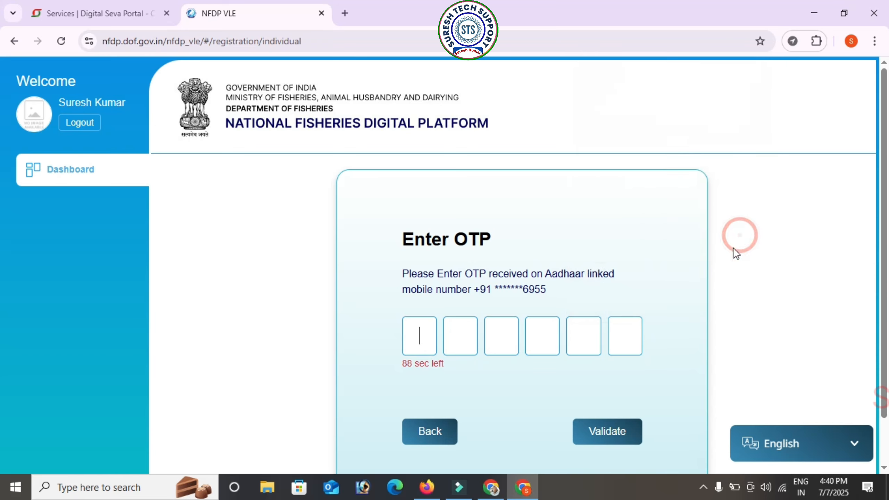
pyautogui.click(423, 339)
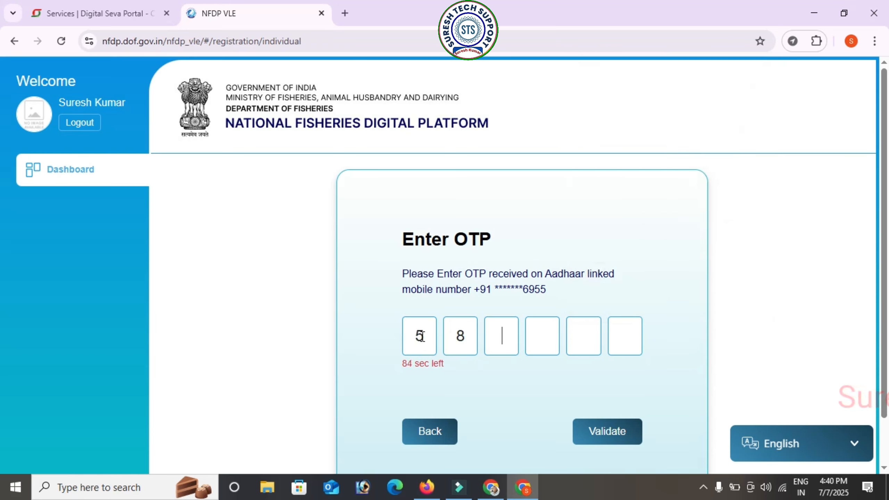
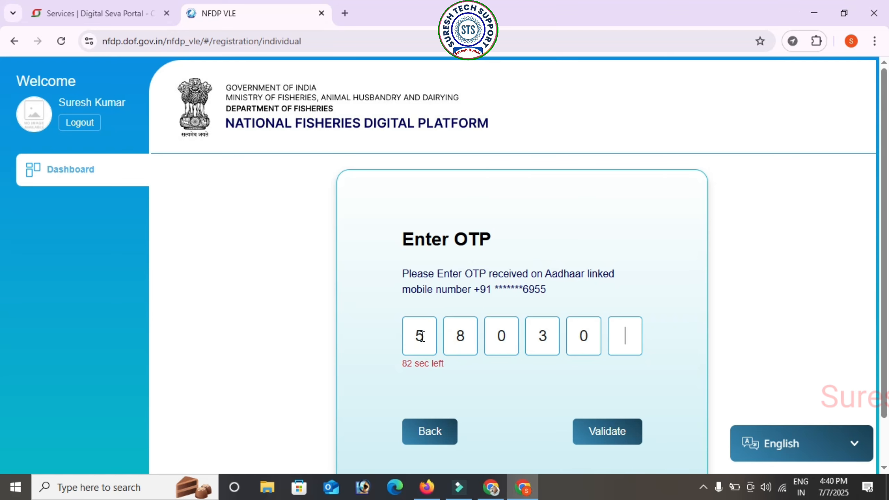
pyautogui.click(607, 430)
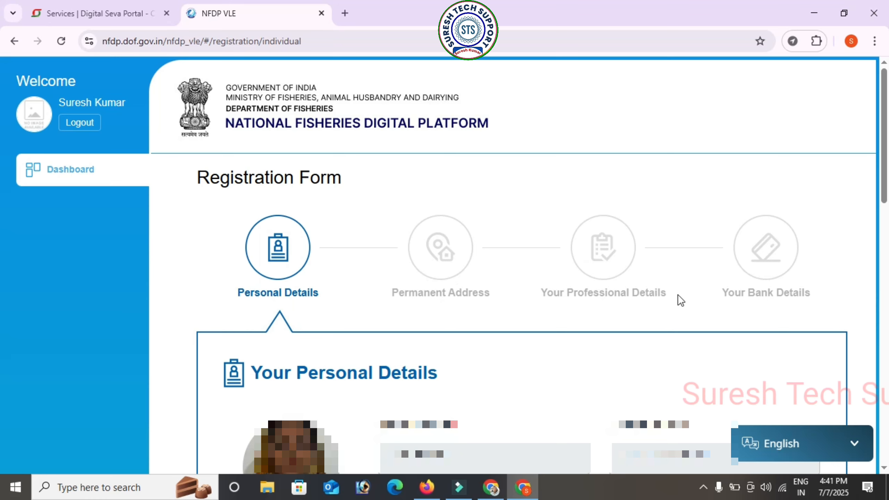
# - Set the social category to OBC and marital status to Yes
pyautogui.scroll(-2, 792, 285)
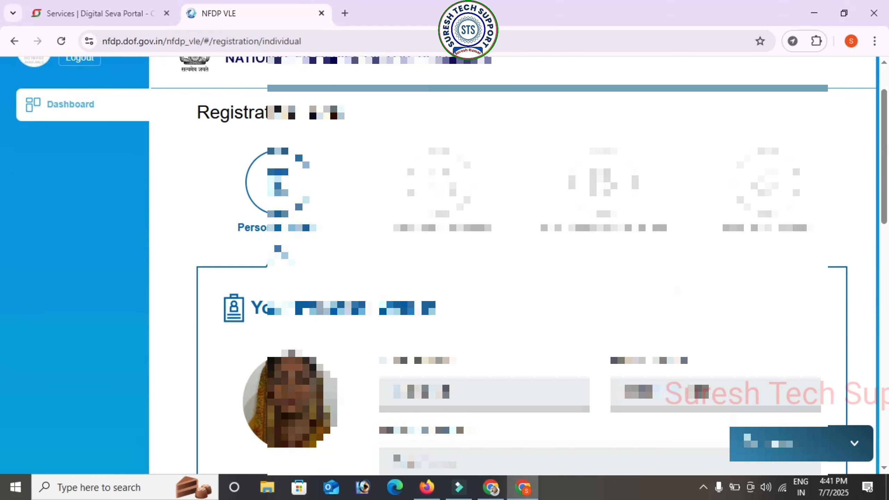
pyautogui.scroll(-4, 451, 267)
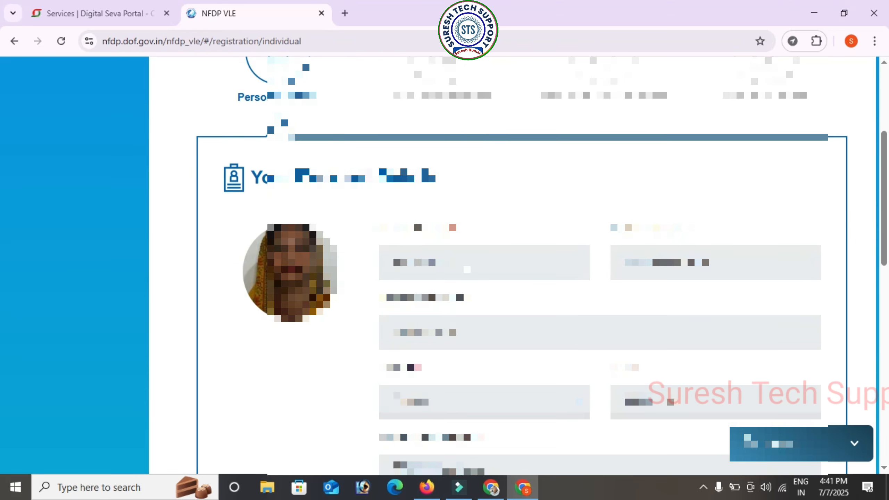
pyautogui.scroll(-4, 467, 269)
pyautogui.scroll(-2, 600, 266)
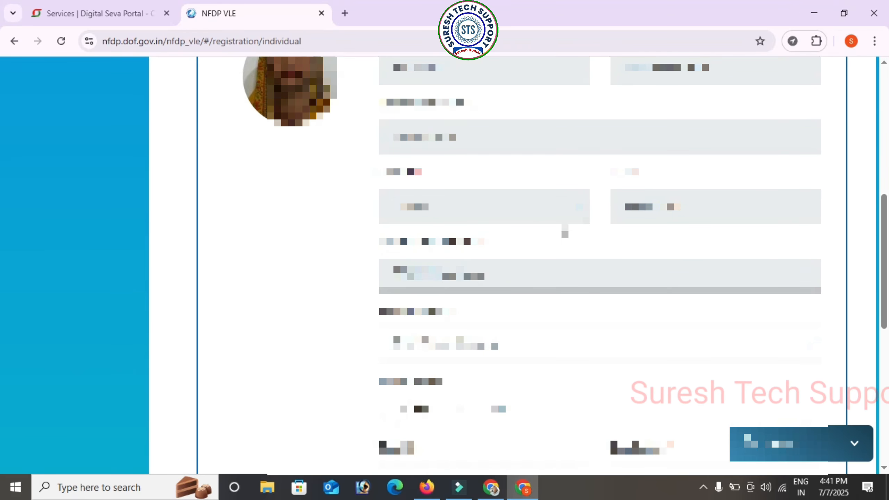
pyautogui.scroll(-4, 600, 266)
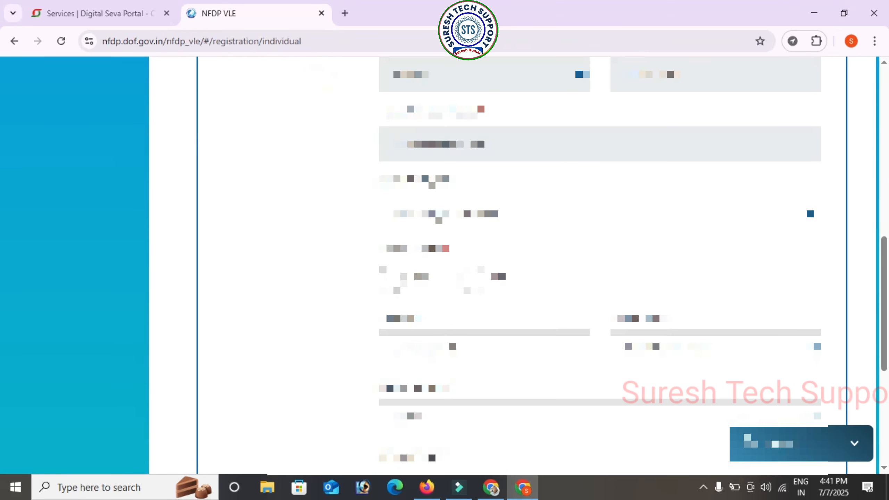
pyautogui.click(493, 207)
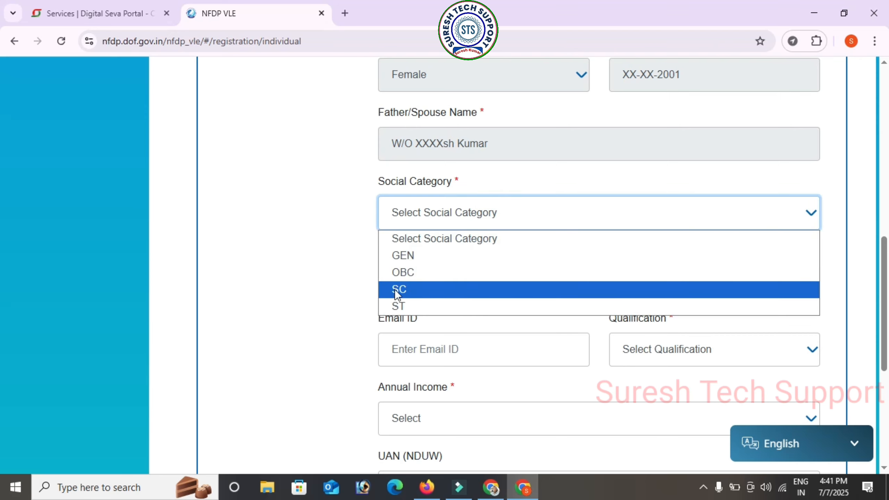
pyautogui.click(406, 272)
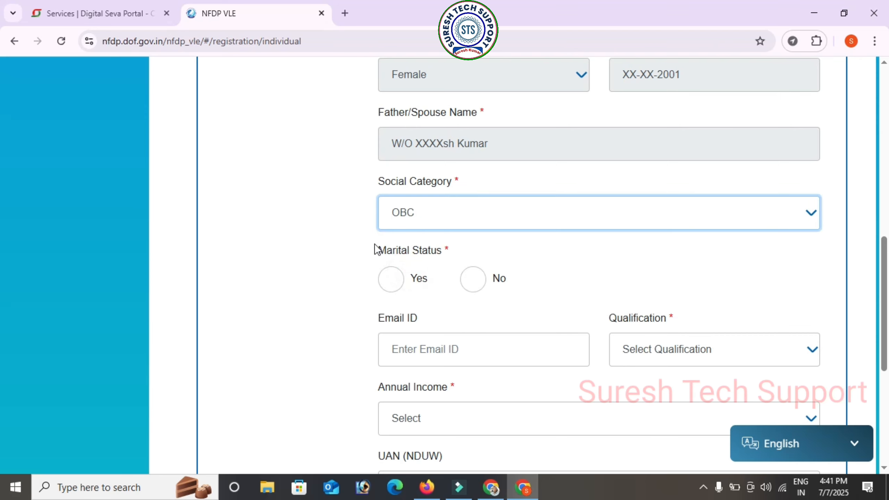
pyautogui.click(388, 281)
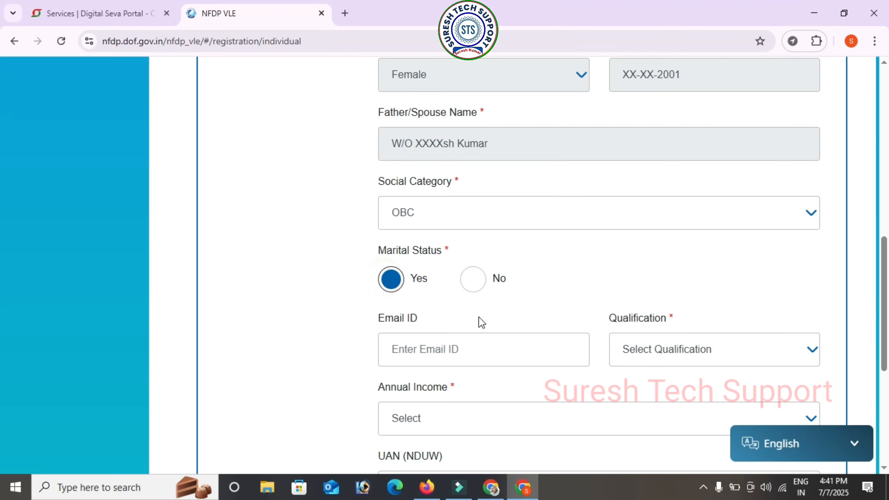
pyautogui.scroll(-3, 383, 199)
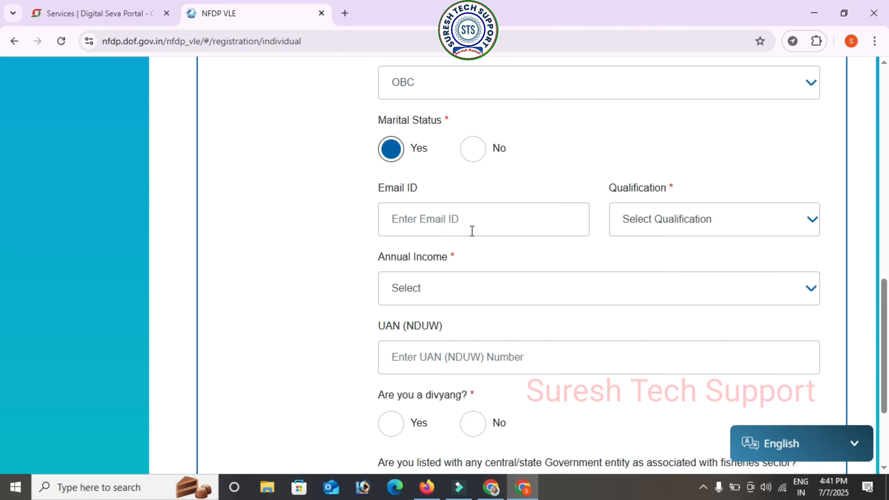
# - Set qualification to NIL, annual income to 1.01 Lakhs to 10 Lakhs, and divyang to No
pyautogui.click(665, 217)
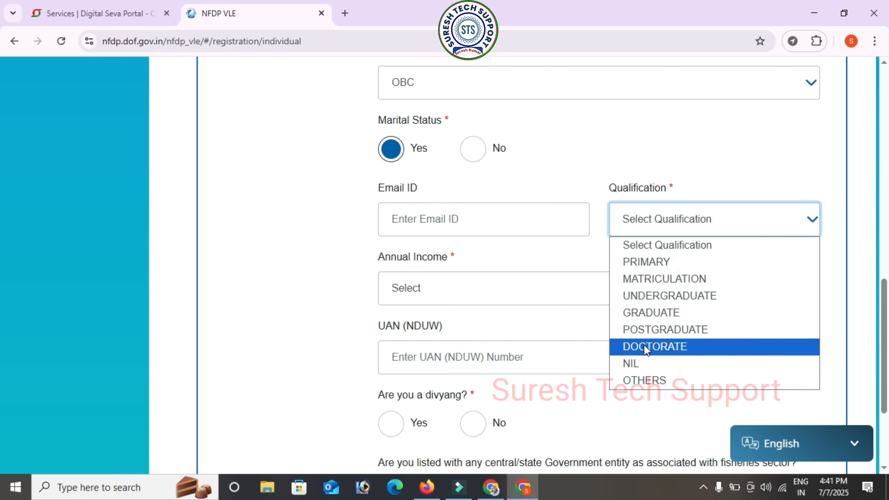
pyautogui.click(635, 363)
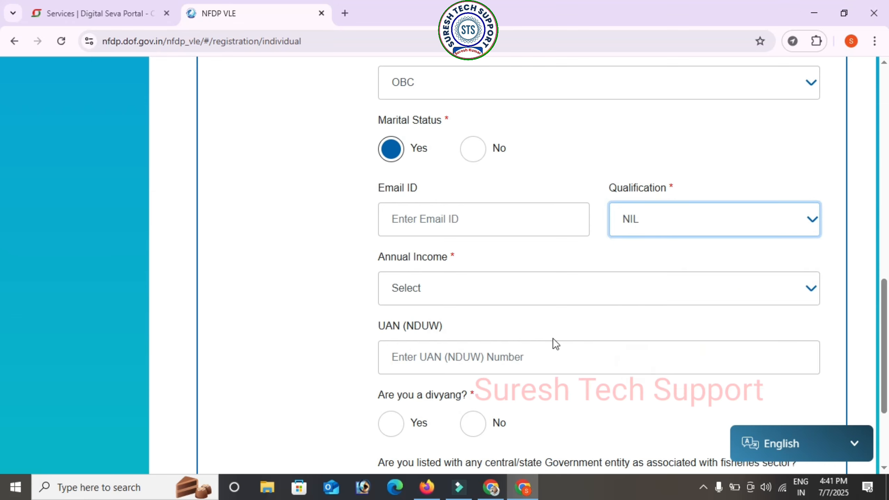
pyautogui.click(394, 297)
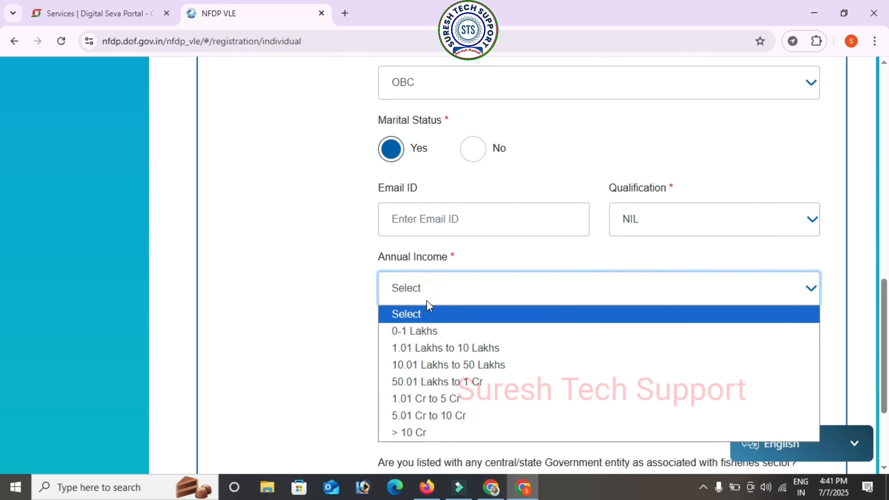
pyautogui.click(449, 346)
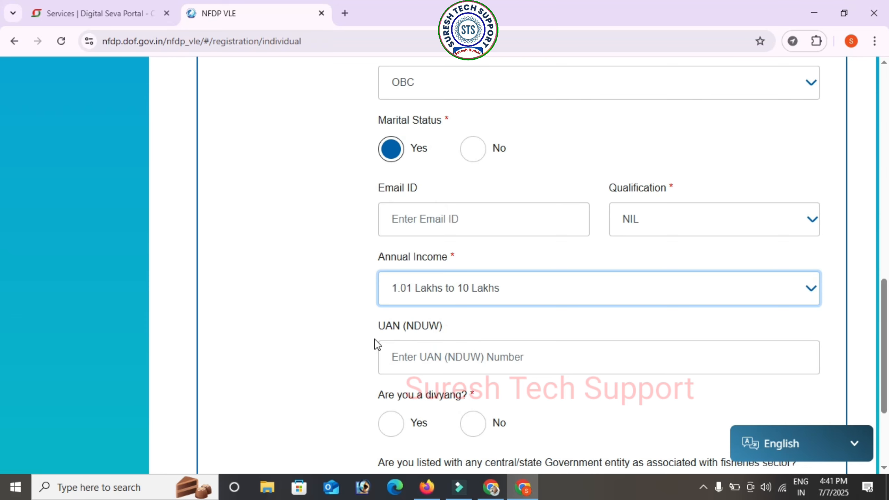
pyautogui.scroll(-3, 449, 328)
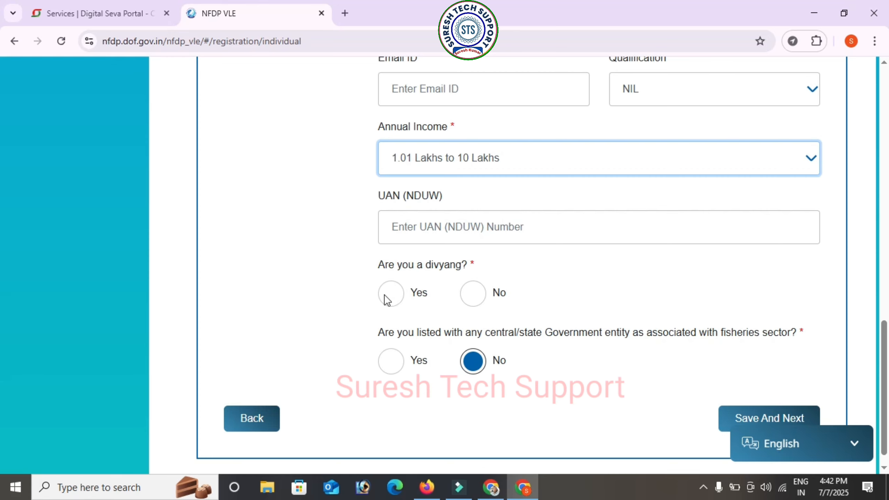
pyautogui.click(472, 293)
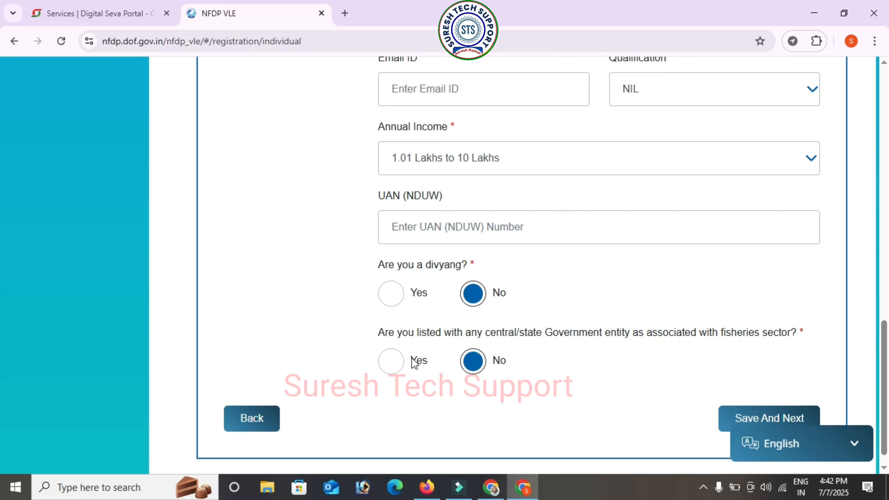
pyautogui.scroll(-1, 569, 351)
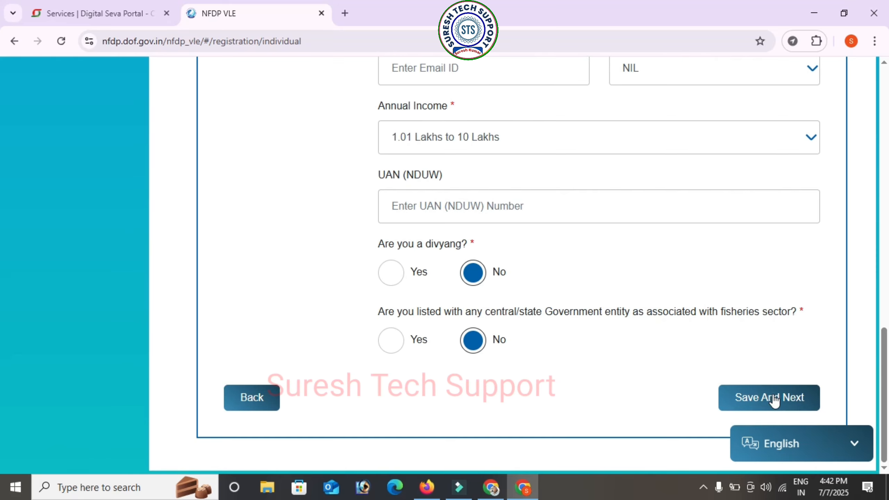
# - Save the personal details and move on to the address step
pyautogui.click(754, 399)
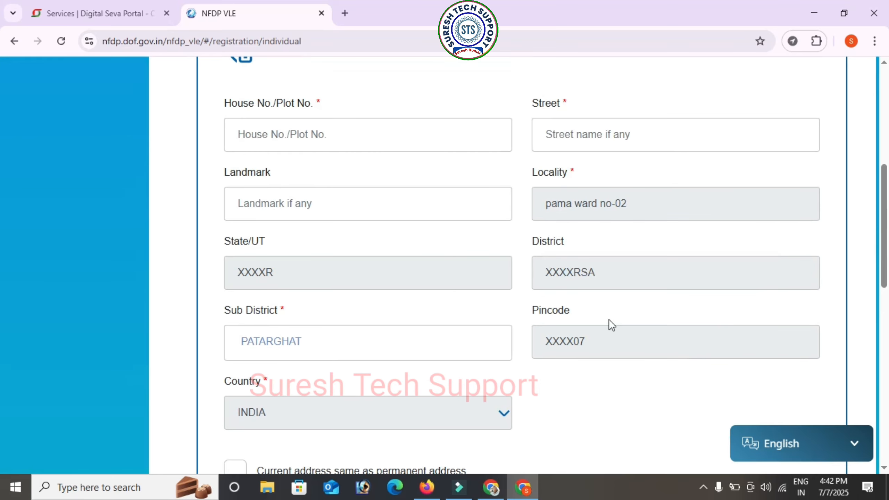
pyautogui.scroll(3, 488, 296)
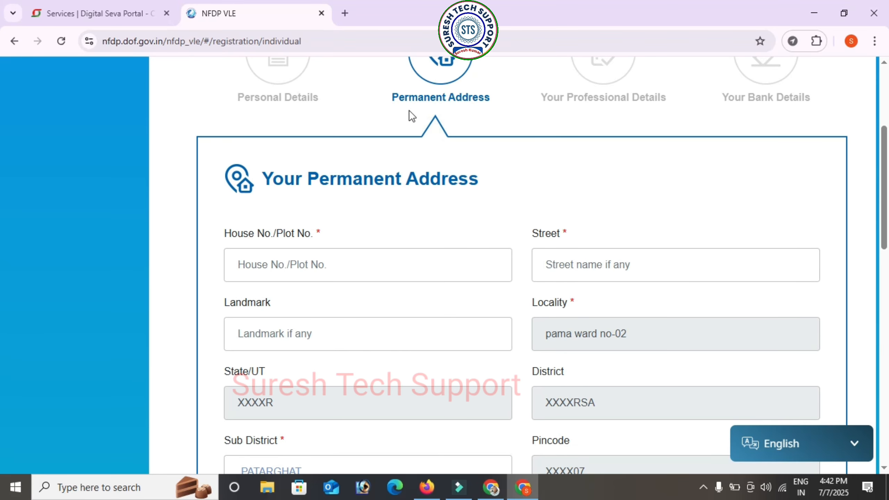
pyautogui.scroll(-2, 381, 213)
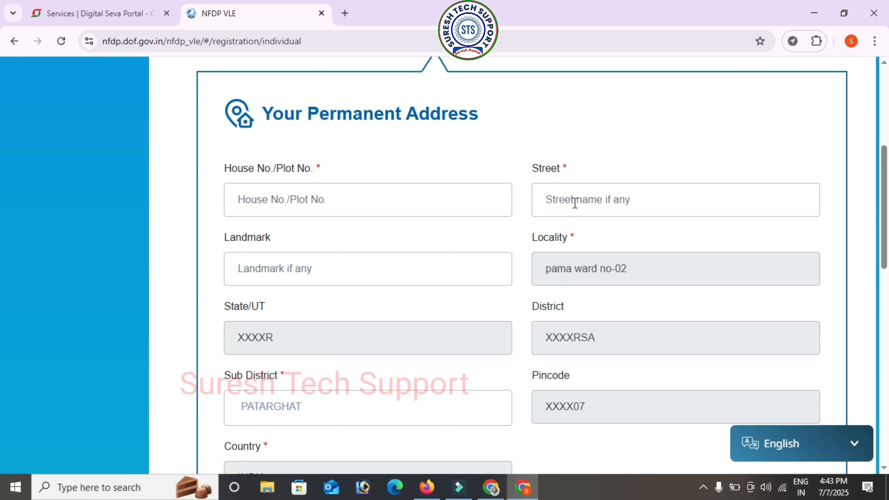
pyautogui.scroll(-2, 490, 208)
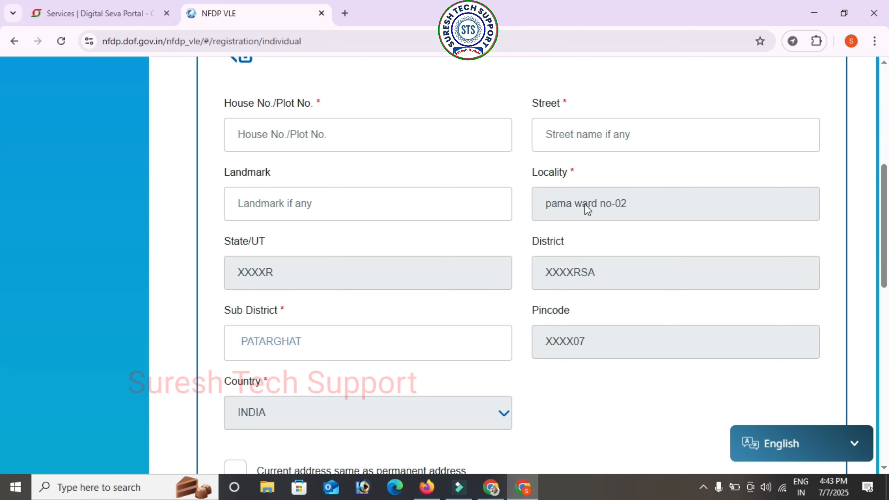
pyautogui.scroll(-4, 414, 217)
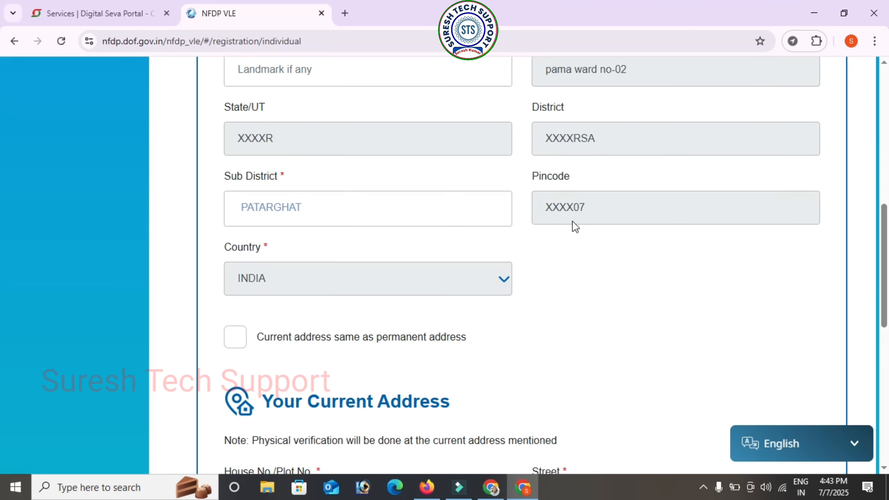
pyautogui.scroll(-2, 290, 204)
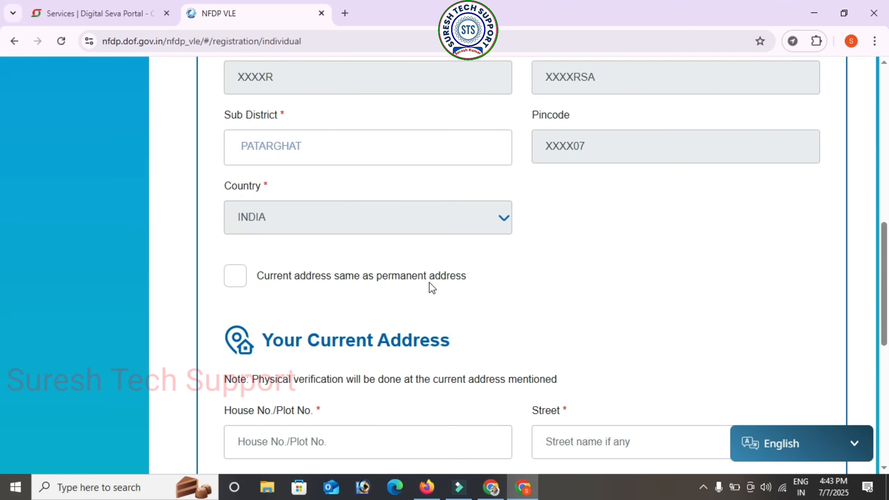
# - Mark the current address as same as permanent and save the address
pyautogui.click(234, 276)
pyautogui.scroll(-6, 341, 290)
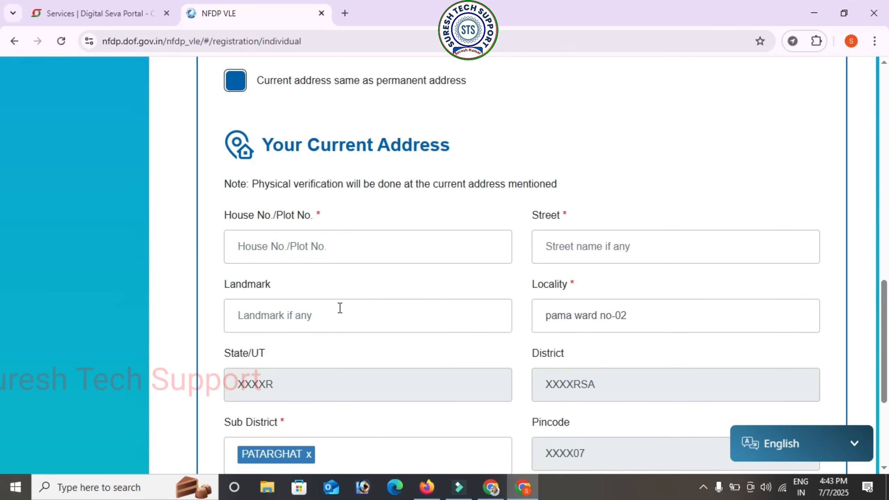
pyautogui.scroll(-6, 315, 280)
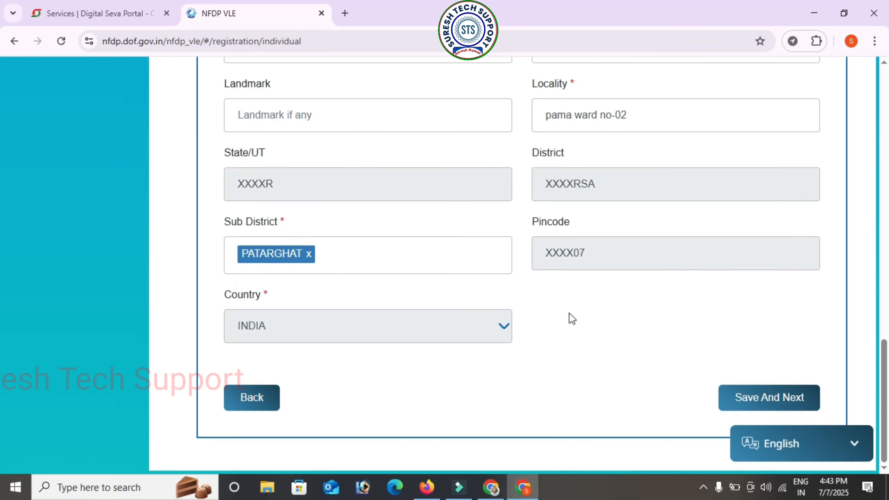
pyautogui.click(782, 402)
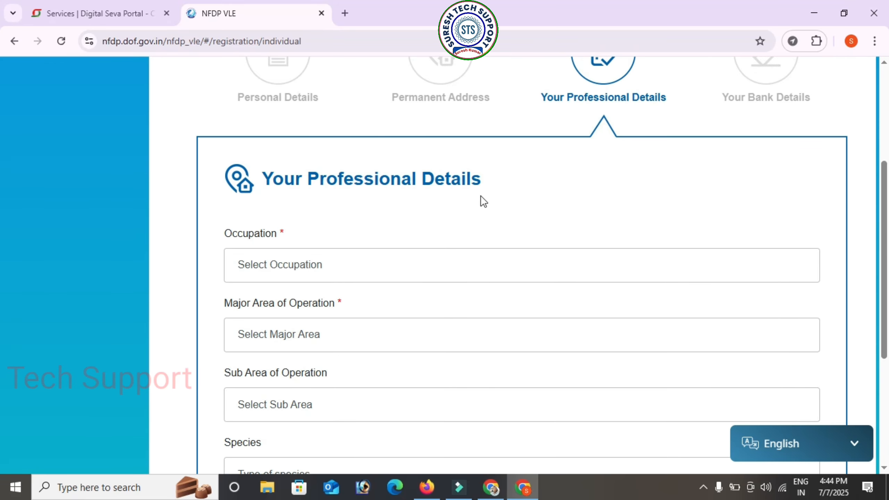
# - Tick FISH WORKER and FISHER (FISHING) in the Occupation list
pyautogui.scroll(-2, 480, 203)
pyautogui.scroll(-2, 413, 215)
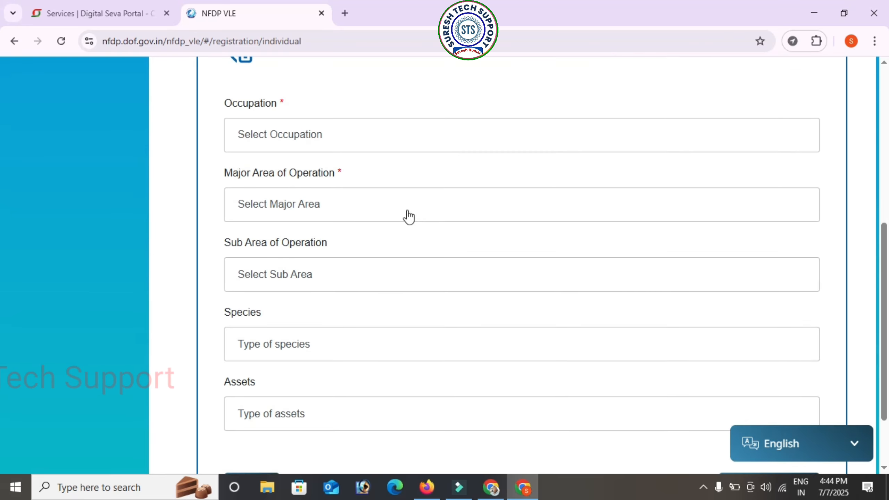
pyautogui.scroll(2, 258, 141)
pyautogui.click(270, 199)
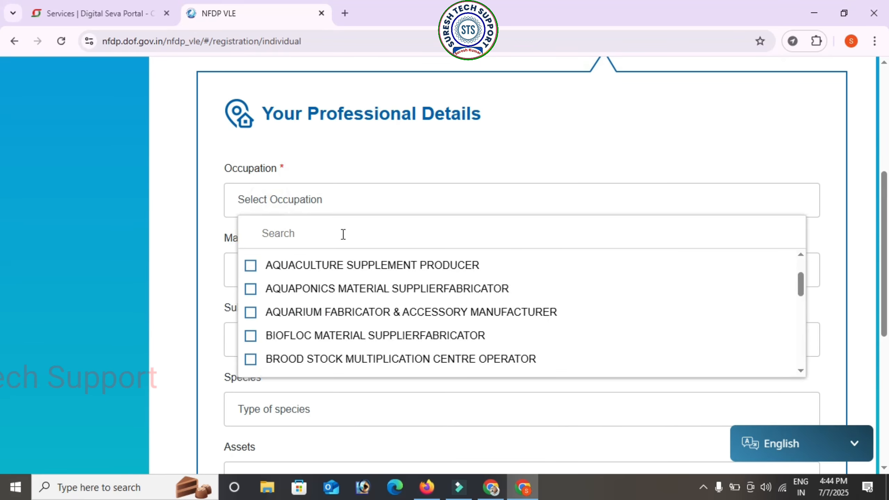
pyautogui.scroll(-2, 342, 241)
pyautogui.scroll(-3, 339, 254)
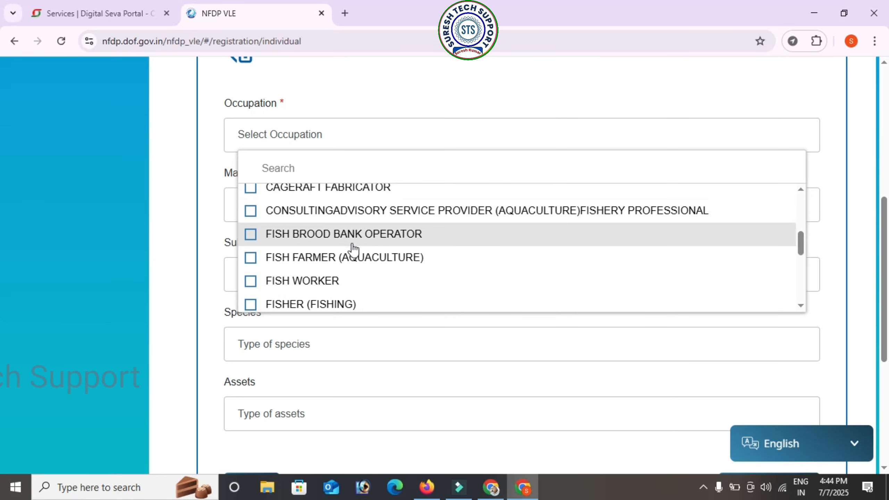
pyautogui.scroll(-2, 352, 248)
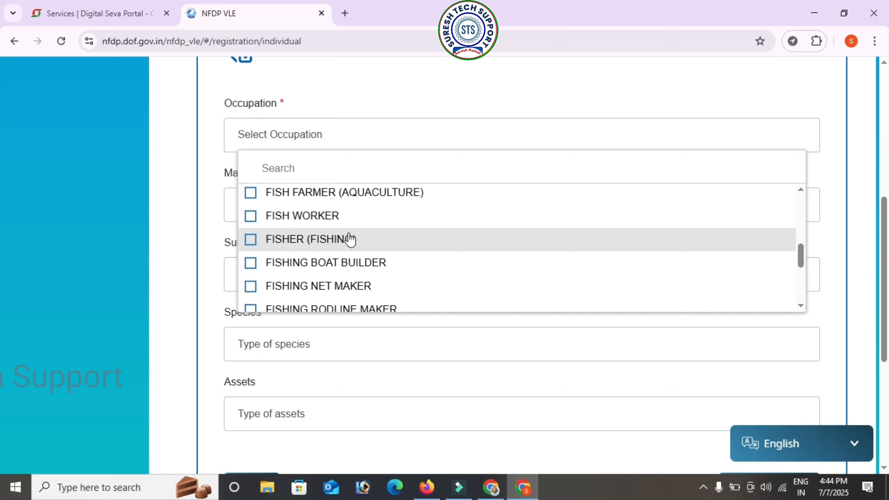
pyautogui.scroll(-1, 359, 256)
pyautogui.scroll(6, 360, 256)
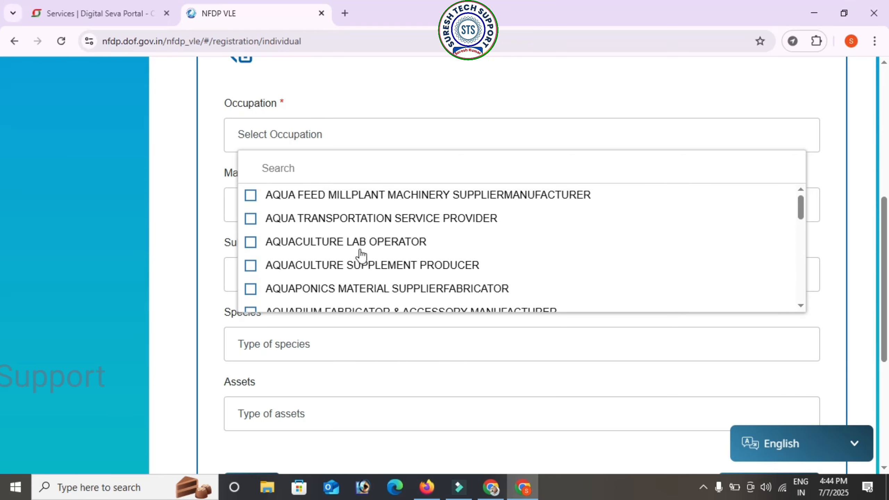
pyautogui.scroll(-7, 347, 245)
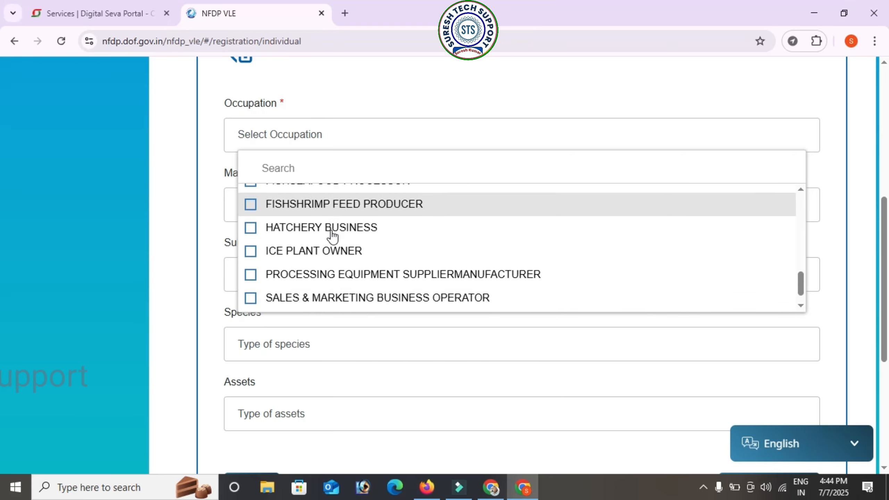
pyautogui.scroll(-1, 332, 237)
pyautogui.scroll(5, 332, 238)
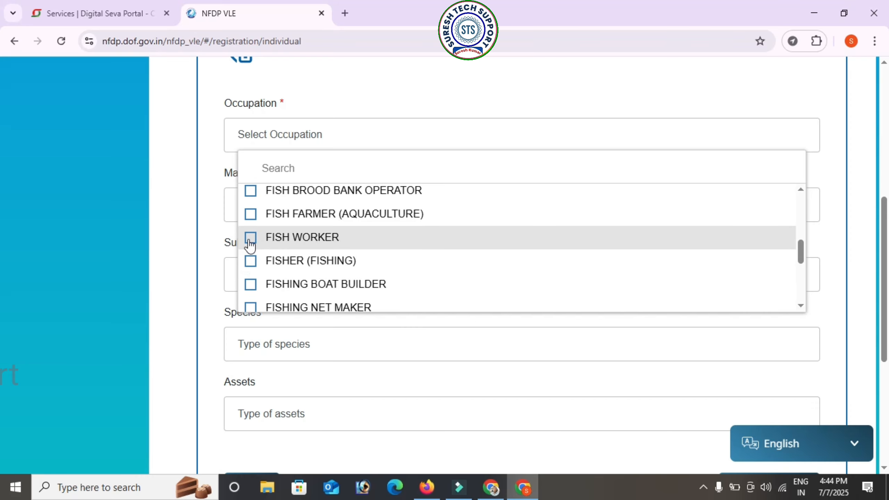
pyautogui.click(250, 239)
pyautogui.click(251, 263)
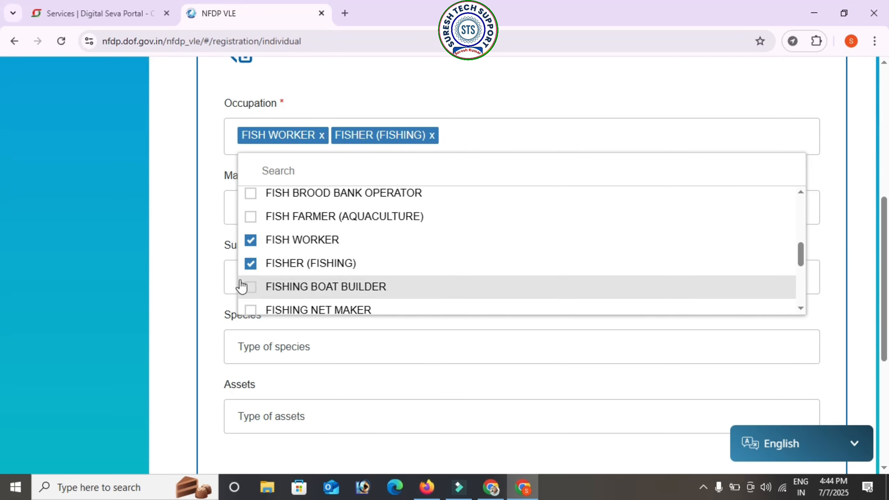
# - Set the major area of operation to FRESHWATER and the sub area to NA
pyautogui.click(207, 214)
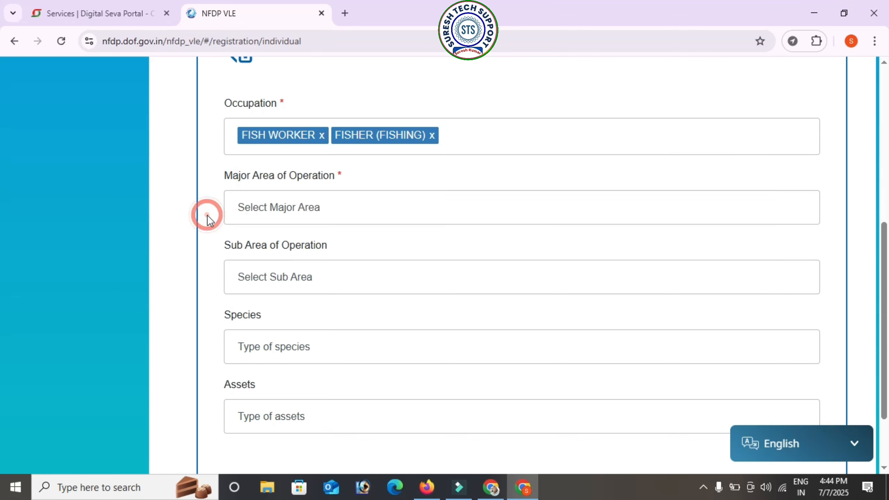
pyautogui.click(313, 209)
pyautogui.scroll(-2, 299, 279)
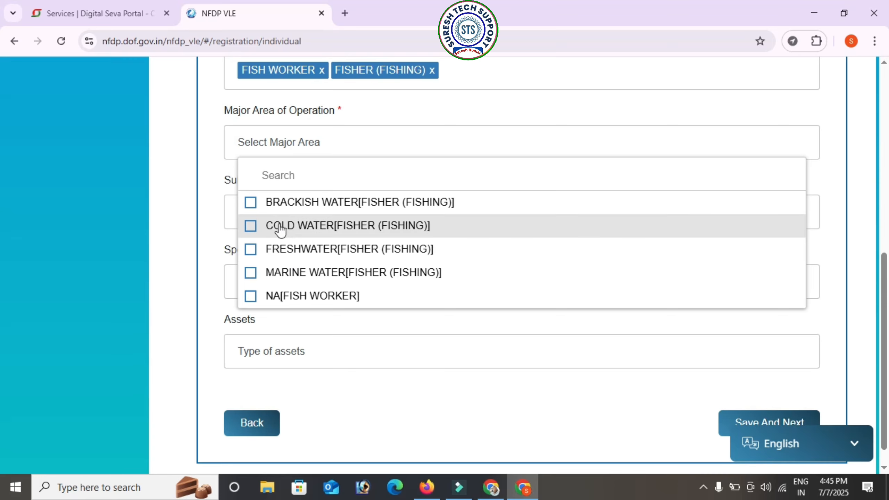
pyautogui.click(250, 250)
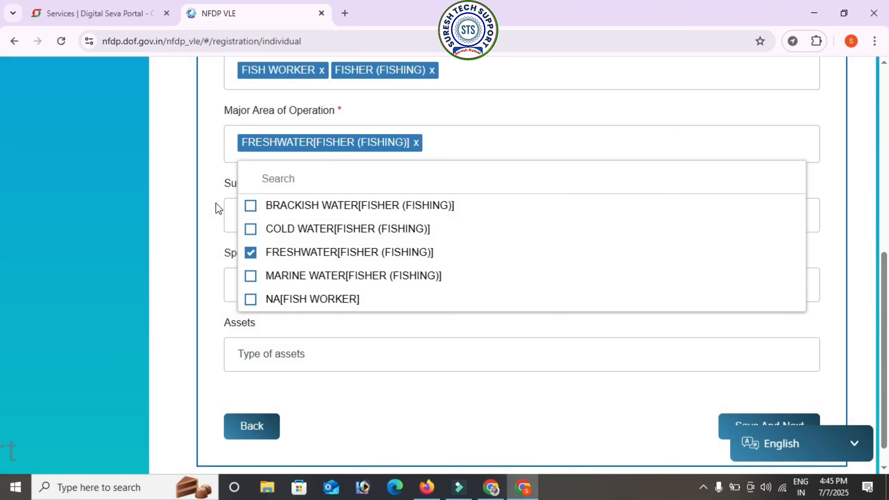
pyautogui.click(214, 201)
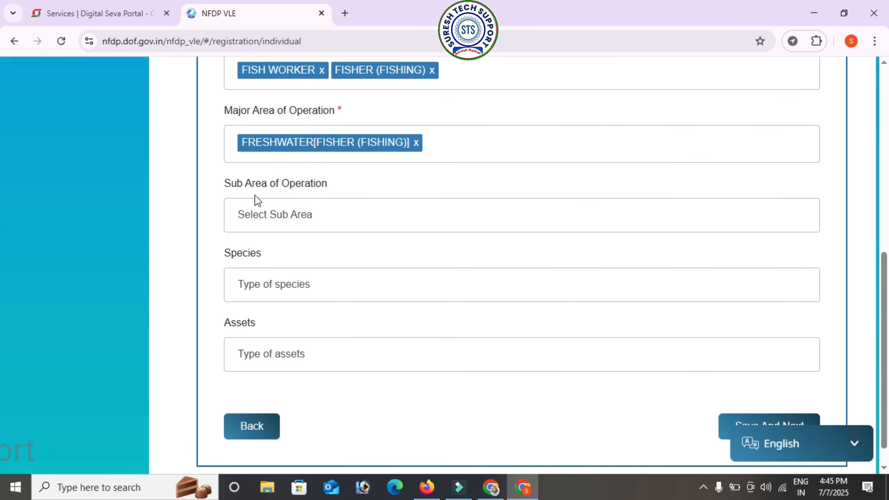
pyautogui.click(304, 214)
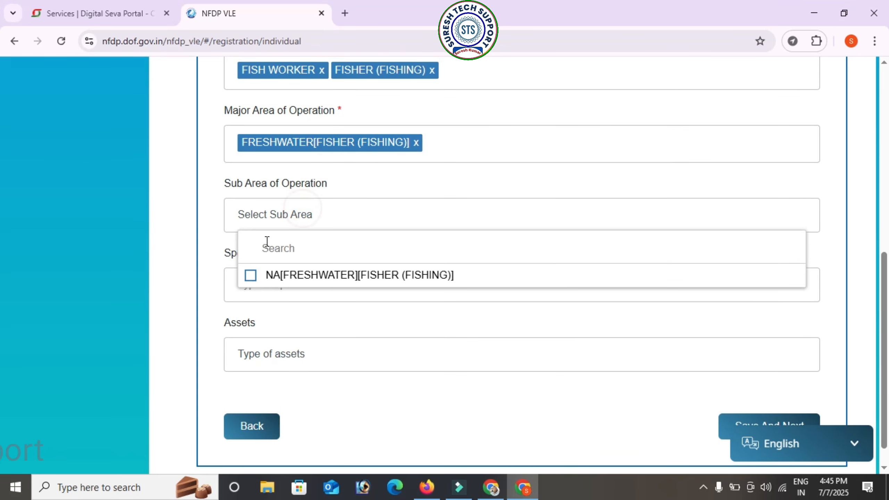
pyautogui.click(251, 276)
pyautogui.click(208, 251)
# - Add FISHING NET as the asset and save the professional details
pyautogui.scroll(-1, 238, 256)
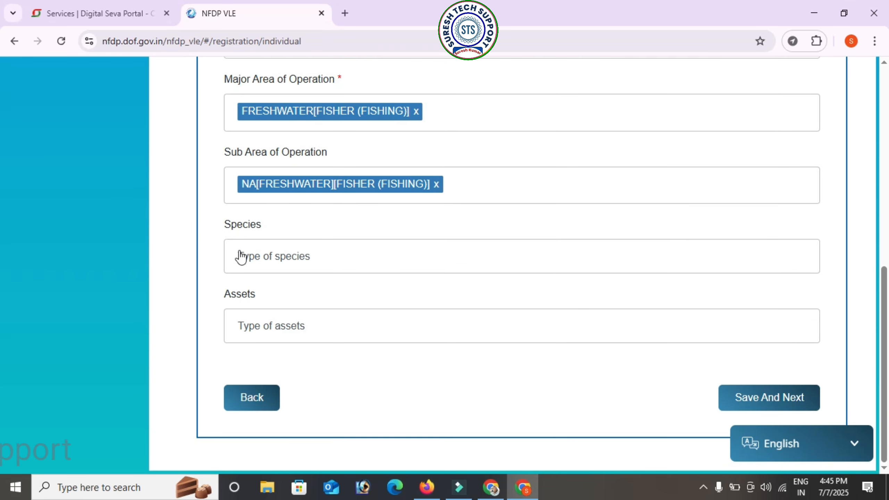
pyautogui.click(276, 261)
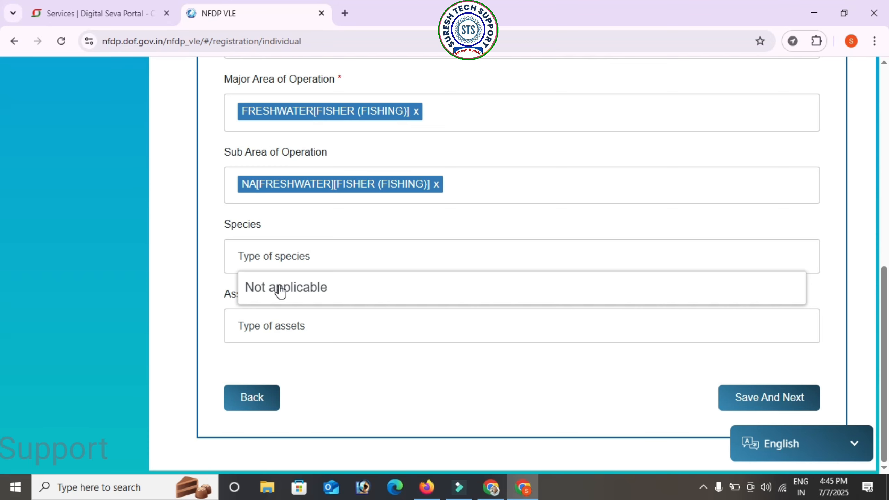
pyautogui.click(210, 241)
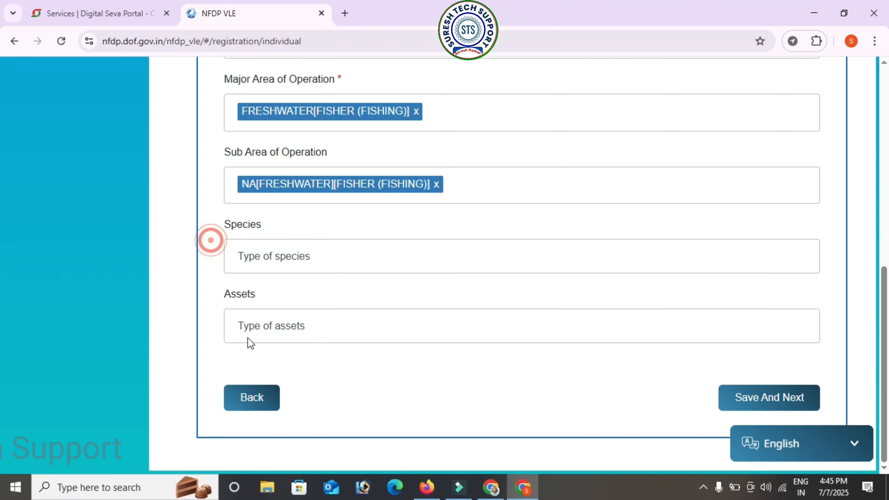
pyautogui.click(273, 327)
pyautogui.scroll(-1, 297, 335)
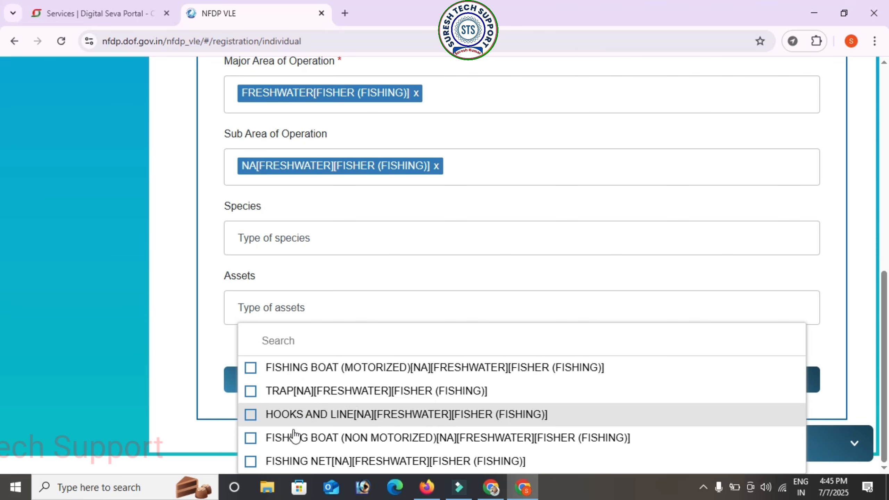
pyautogui.click(251, 461)
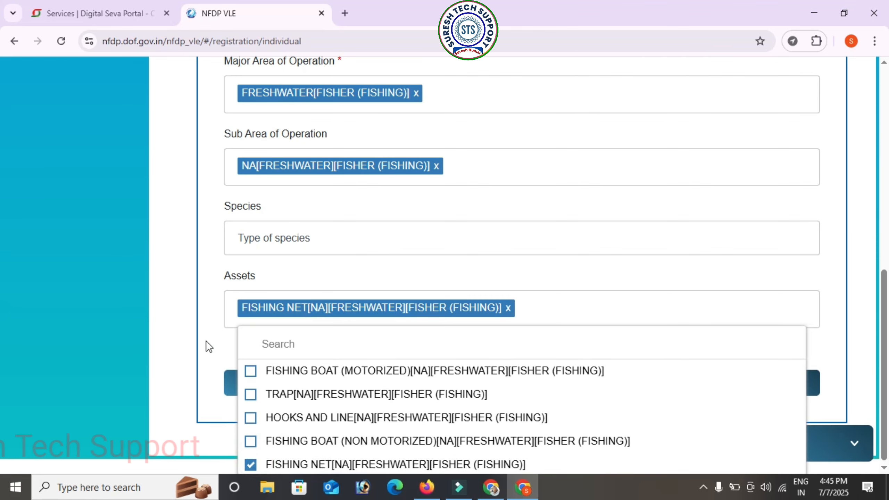
pyautogui.click(215, 347)
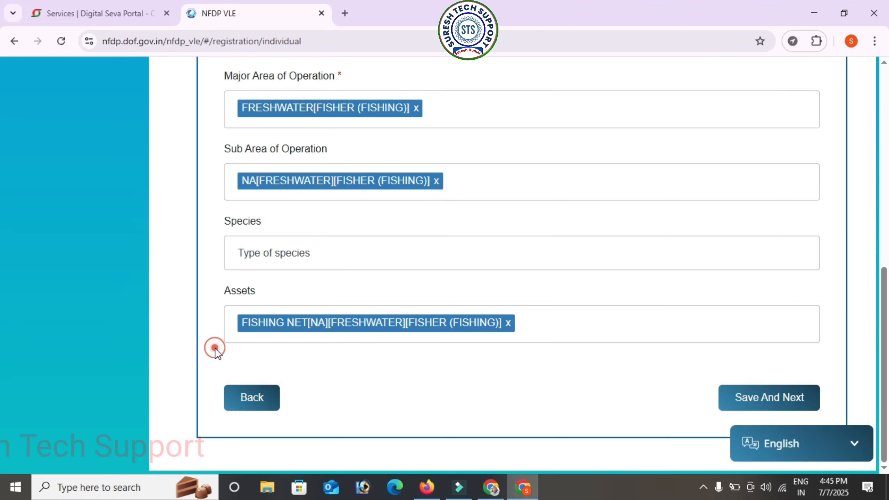
pyautogui.click(744, 407)
# - Tick the consent for crediting the registration incentive to the bank account
pyautogui.scroll(5, 551, 295)
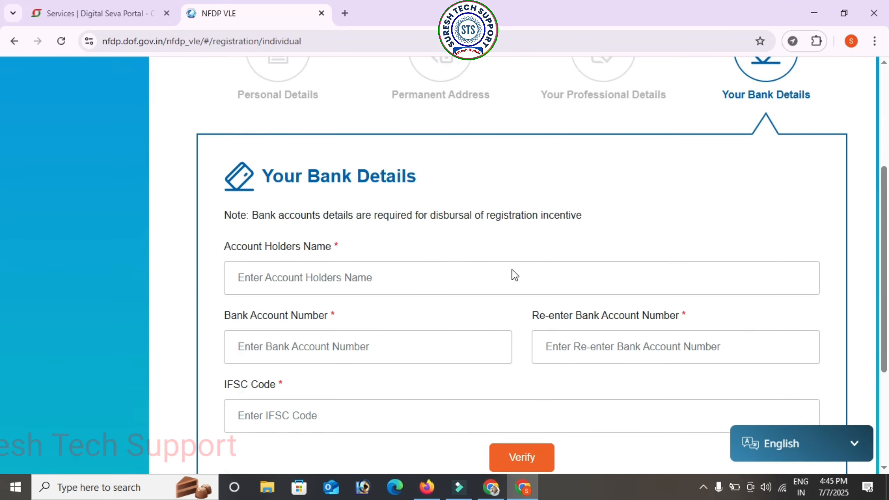
pyautogui.scroll(-3, 508, 245)
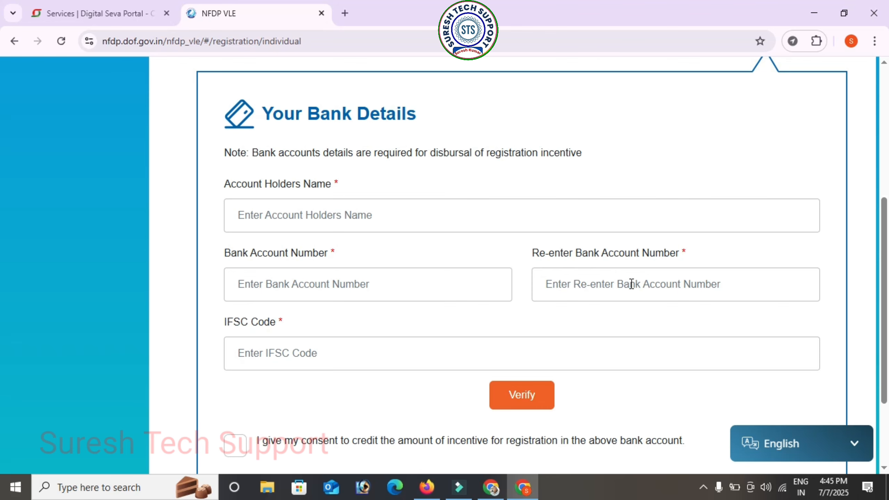
pyautogui.scroll(-3, 380, 263)
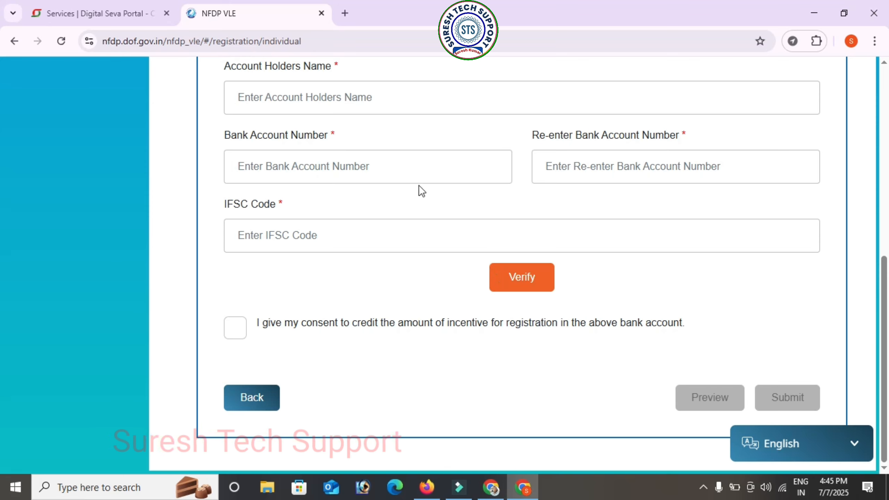
pyautogui.click(235, 328)
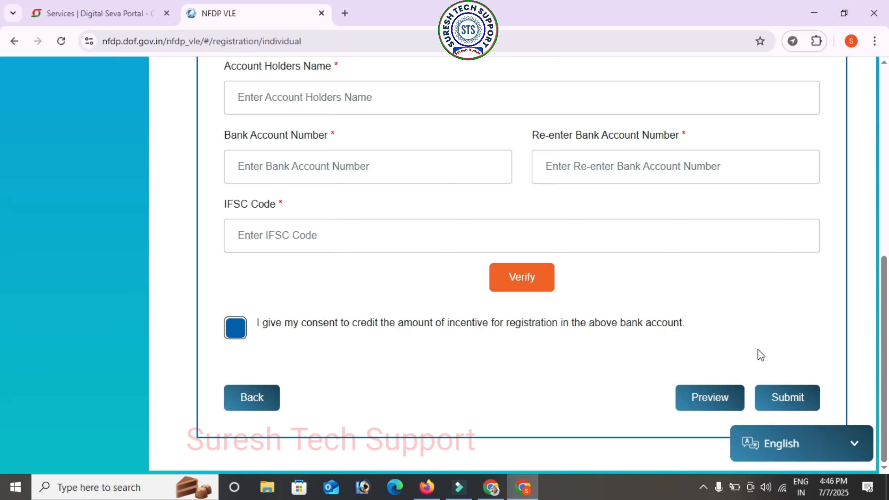
pyautogui.scroll(6, 704, 328)
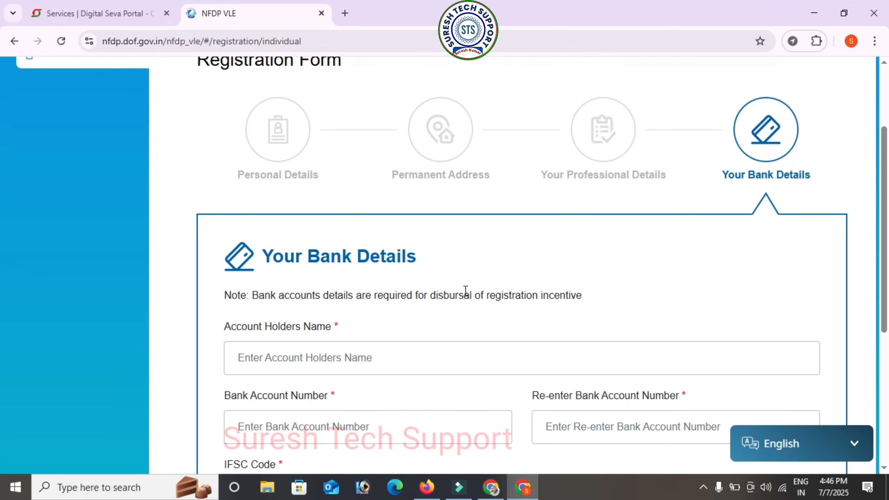
pyautogui.scroll(3, 252, 286)
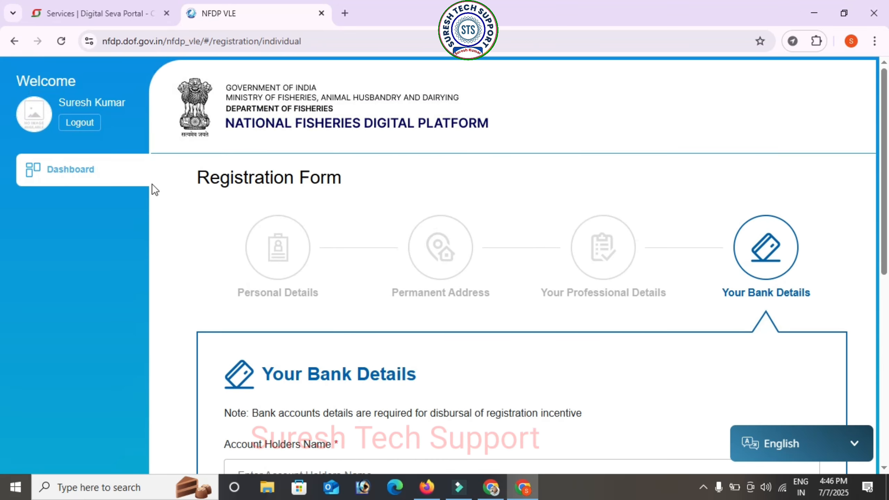
# - Switch to the VLE Dashboard and review the registration counts, all at 0
pyautogui.click(85, 172)
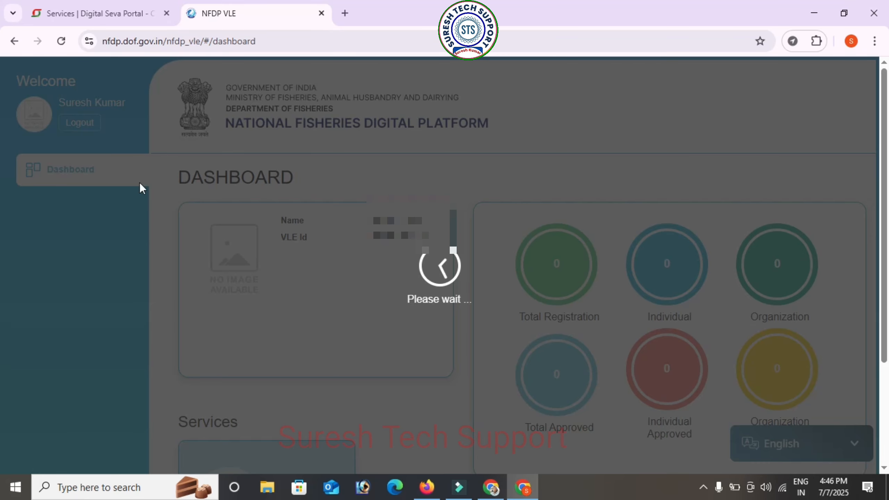
pyautogui.scroll(-2, 591, 288)
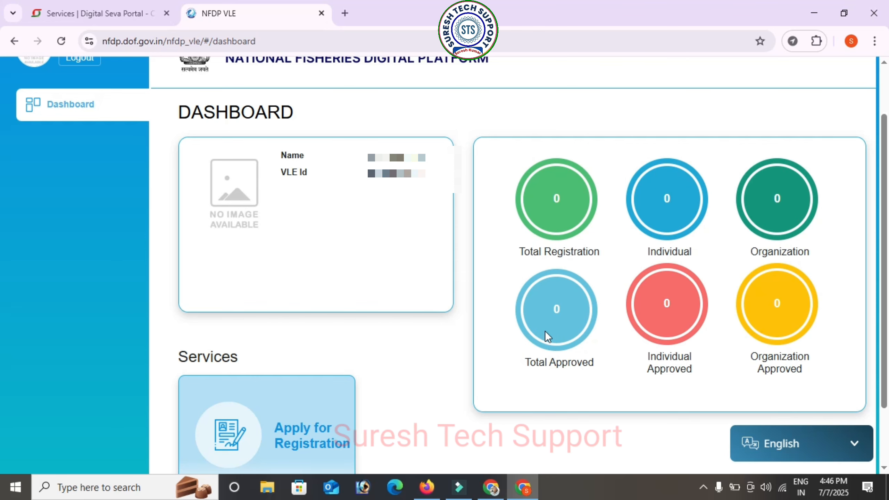
pyautogui.scroll(2, 545, 331)
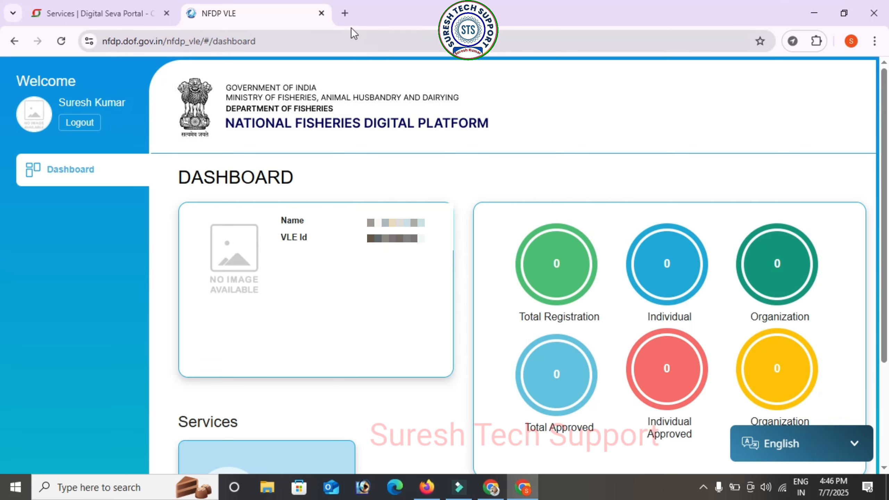
# - In a new tab, go to the x.com/CSCegov_ profile
pyautogui.click(345, 13)
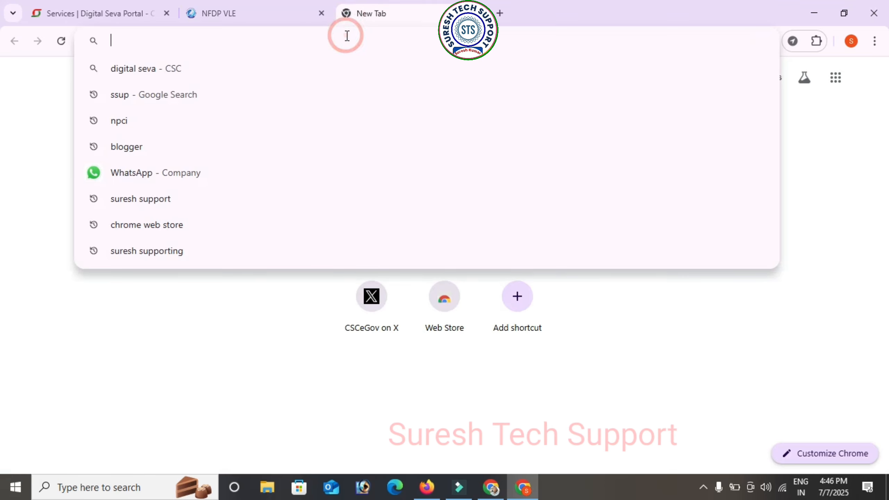
pyautogui.write('X.com/CSCegov_')
pyautogui.press('Return')
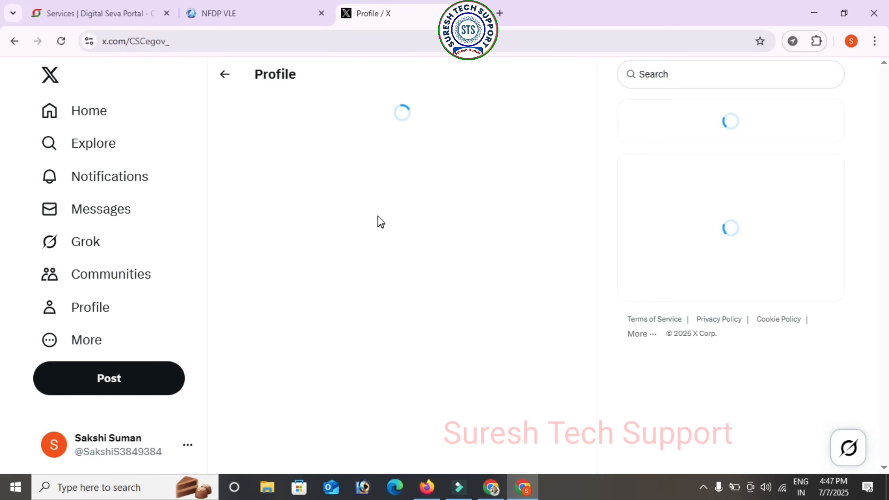
# - Paste the NFDP status link into the address bar to open CSCeGov's post
pyautogui.scroll(-3, 364, 220)
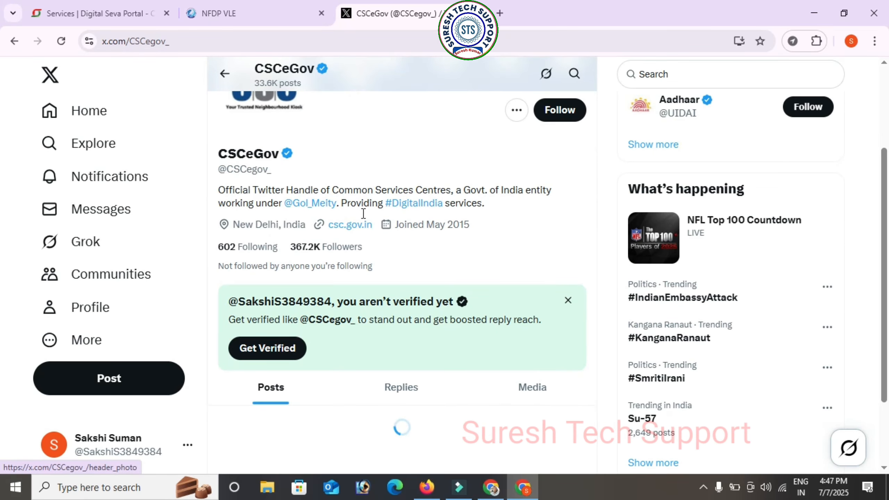
pyautogui.scroll(3, 532, 184)
pyautogui.click(329, 41)
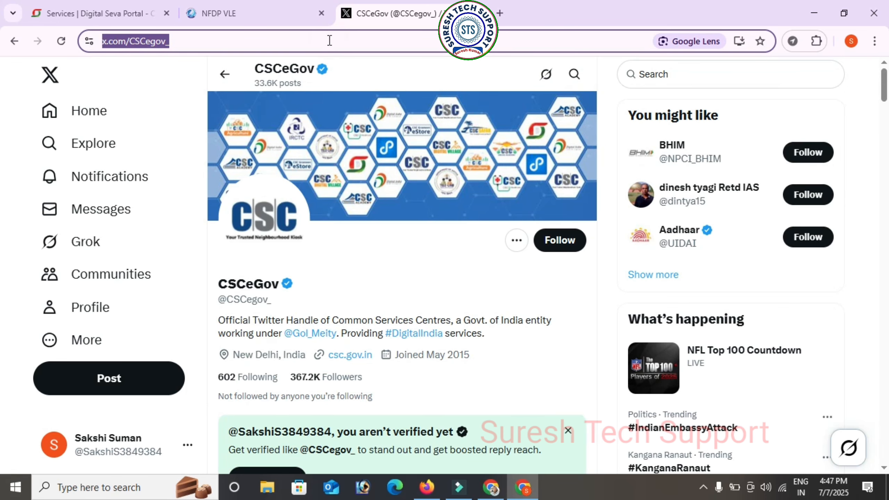
pyautogui.hotkey('ctrl', 'v')
pyautogui.press('Return')
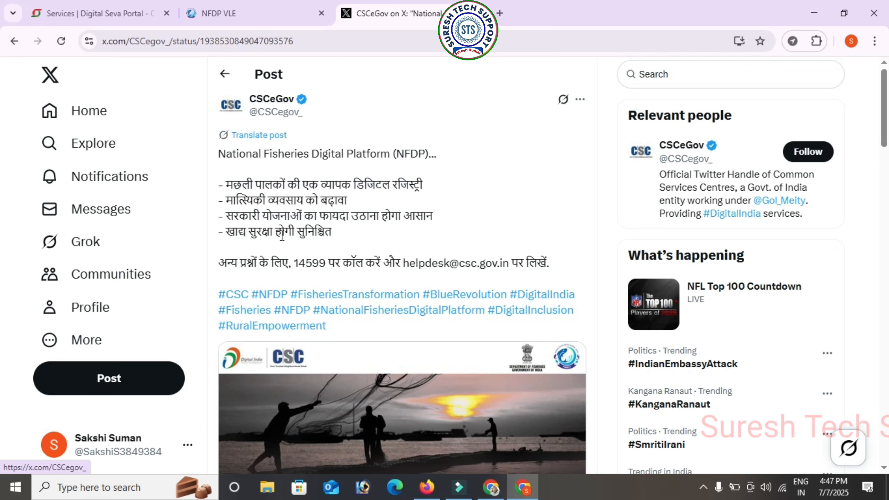
pyautogui.scroll(-6, 293, 234)
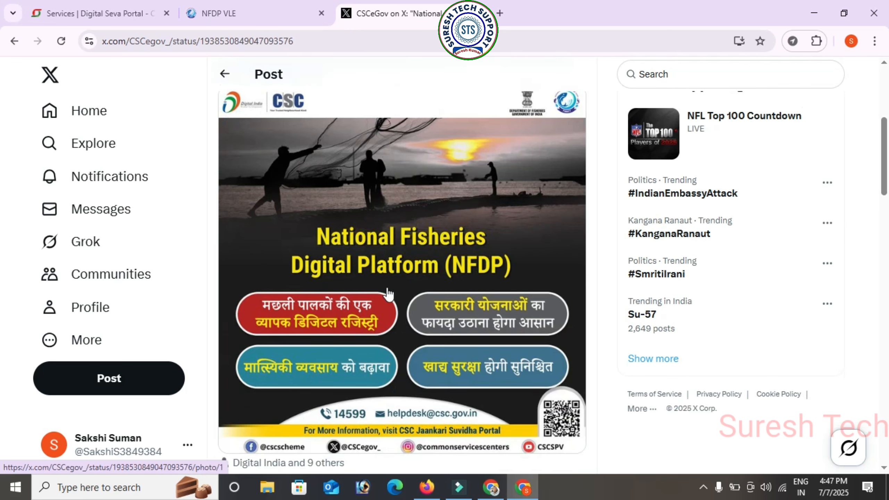
pyautogui.scroll(2, 336, 245)
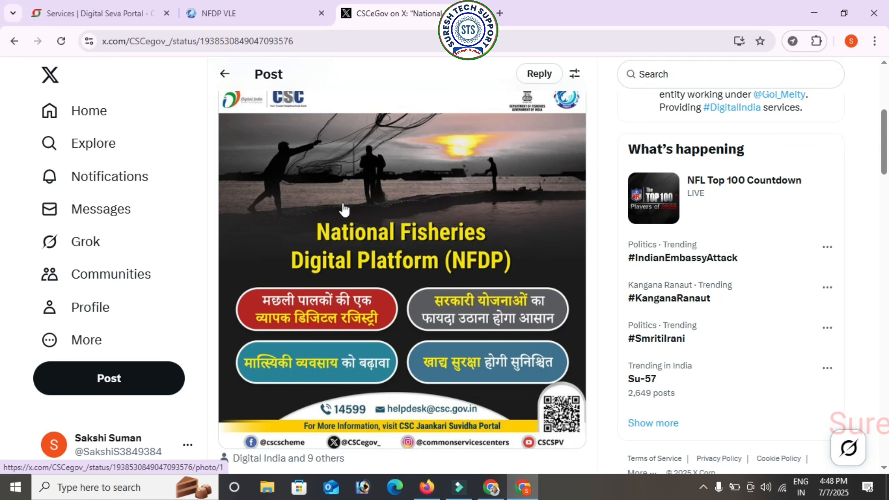
pyautogui.scroll(-2, 386, 243)
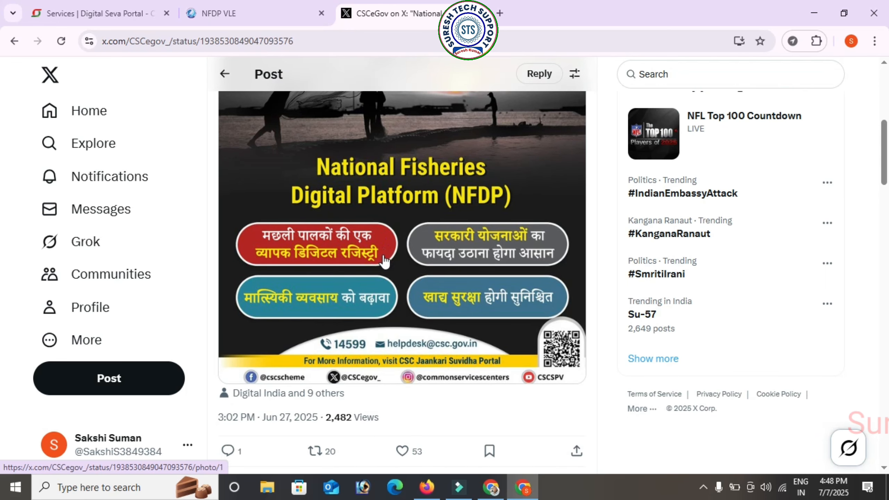
pyautogui.scroll(2, 385, 261)
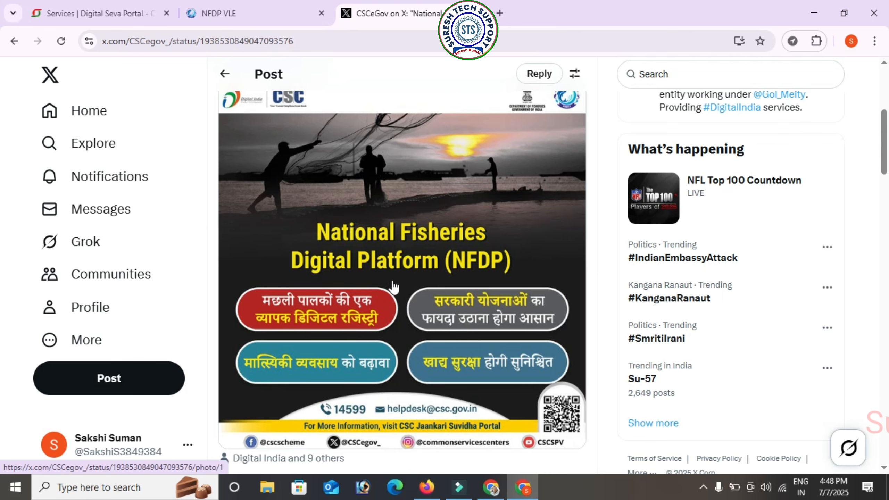
pyautogui.scroll(-2, 445, 291)
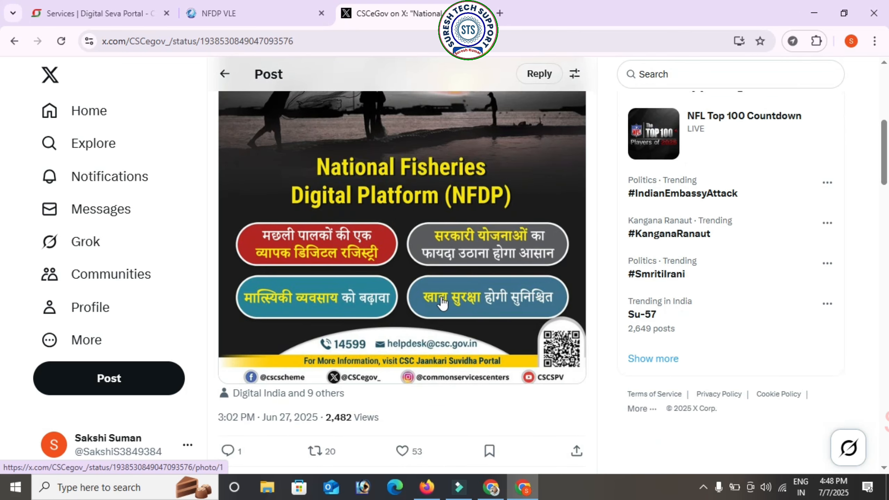